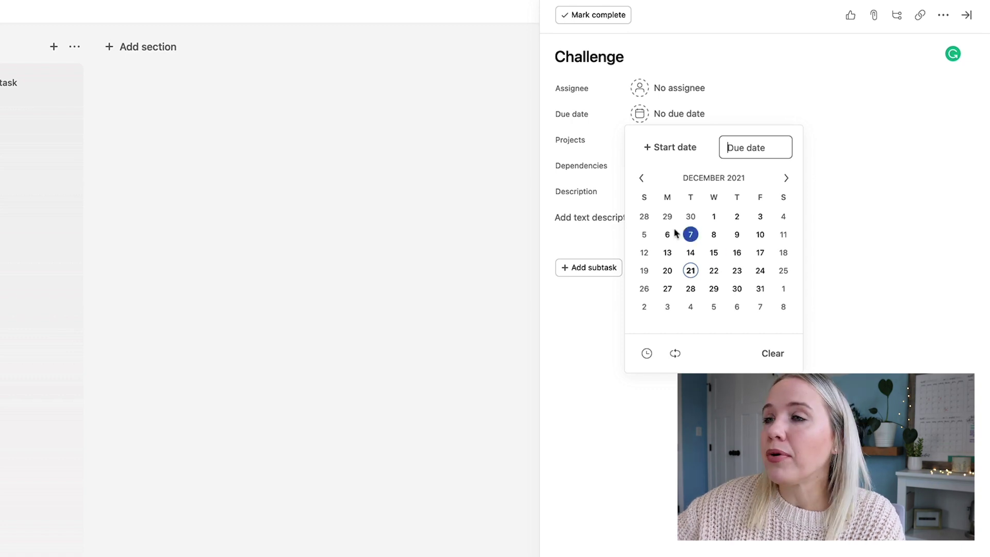
- Set the Challenge task's dates to run from December 21, 2021 to January 3, 2022
click(691, 271)
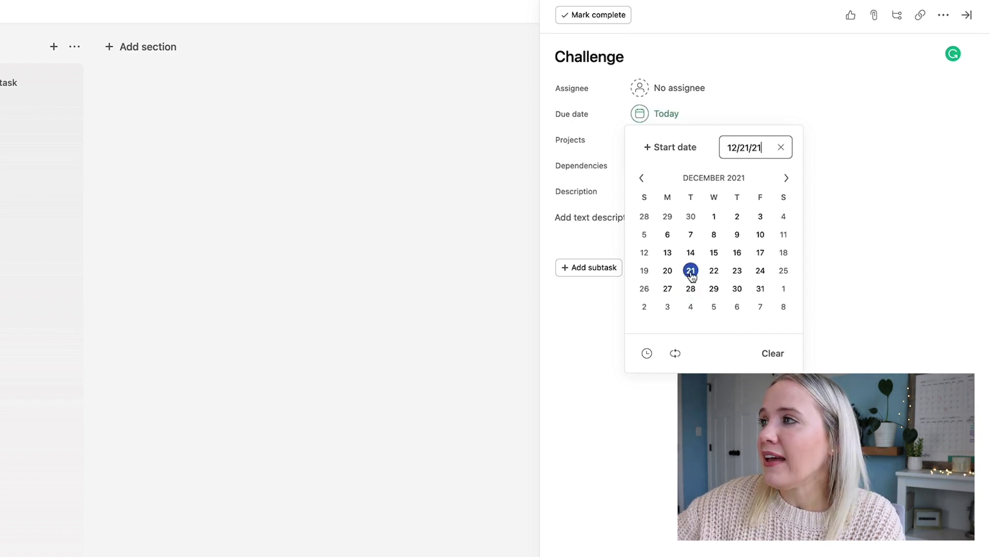
click(662, 148)
click(691, 271)
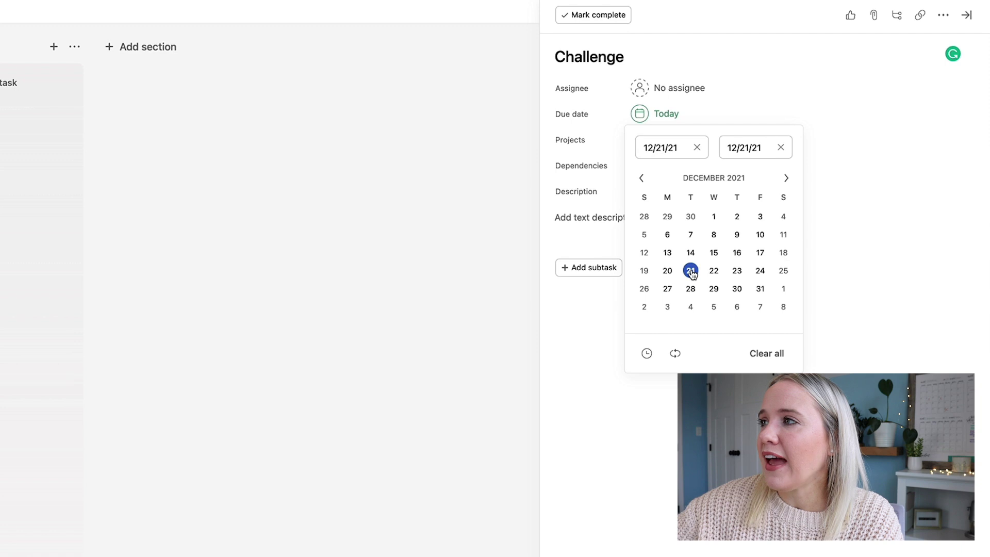
click(670, 309)
click(827, 257)
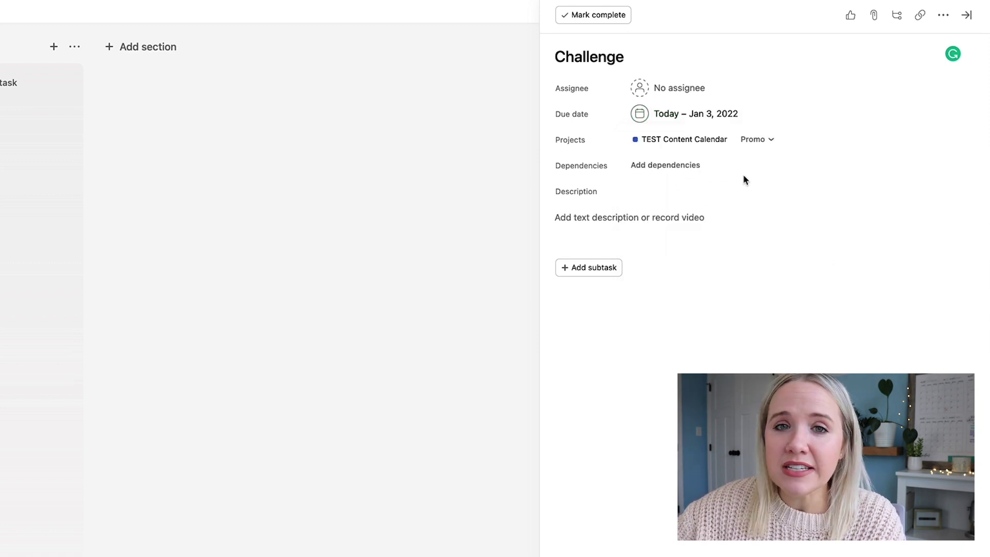
- Create a new tag named Promo on the Challenge task and return to the board
click(943, 16)
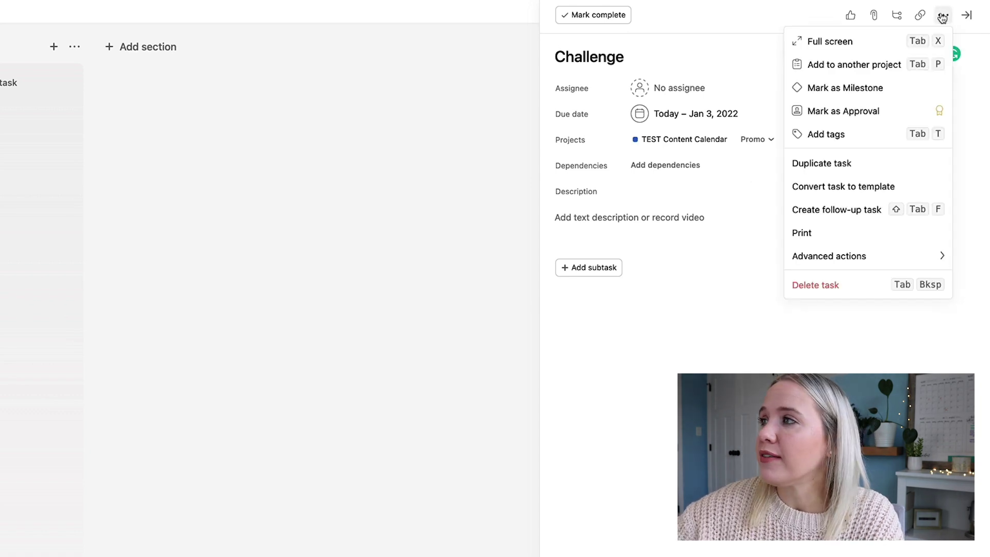
click(874, 134)
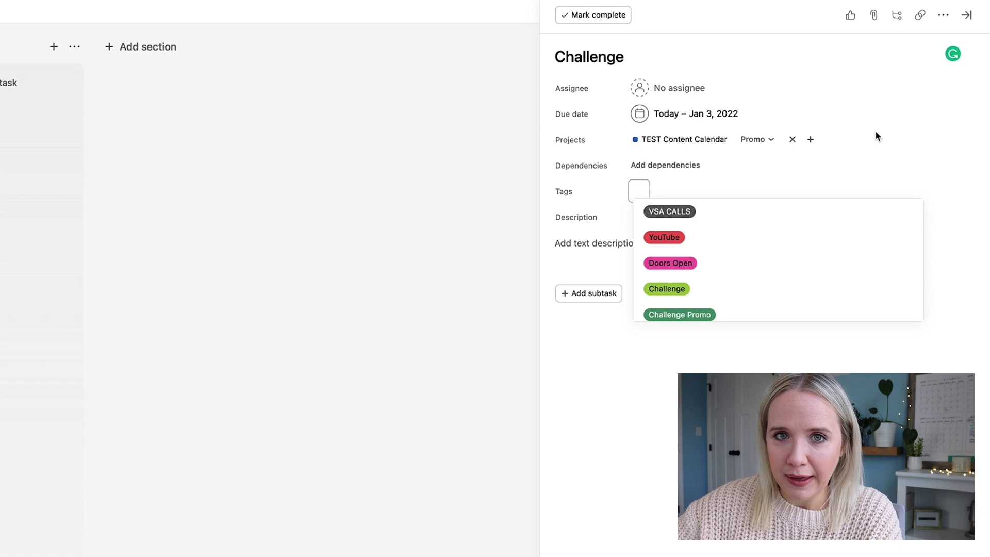
text(Promo)
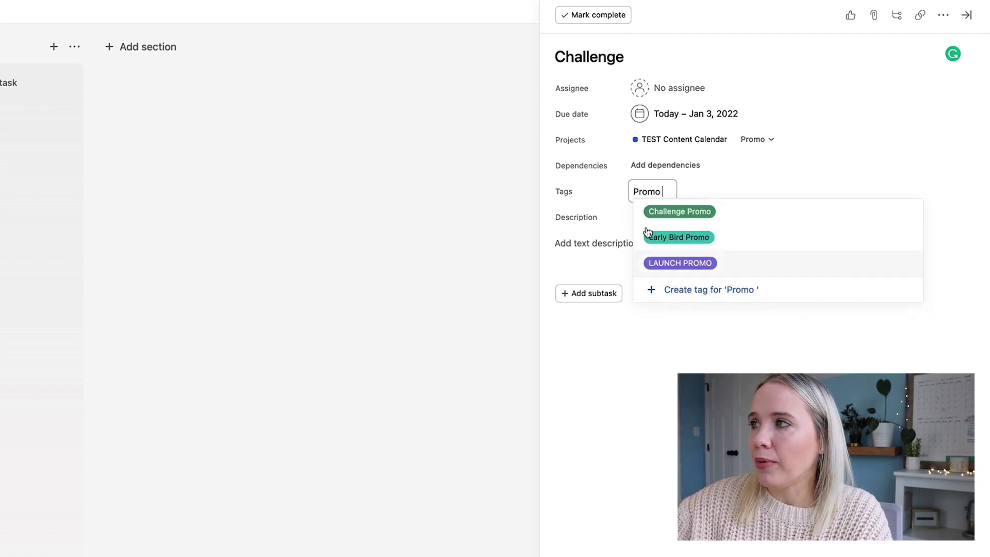
click(688, 297)
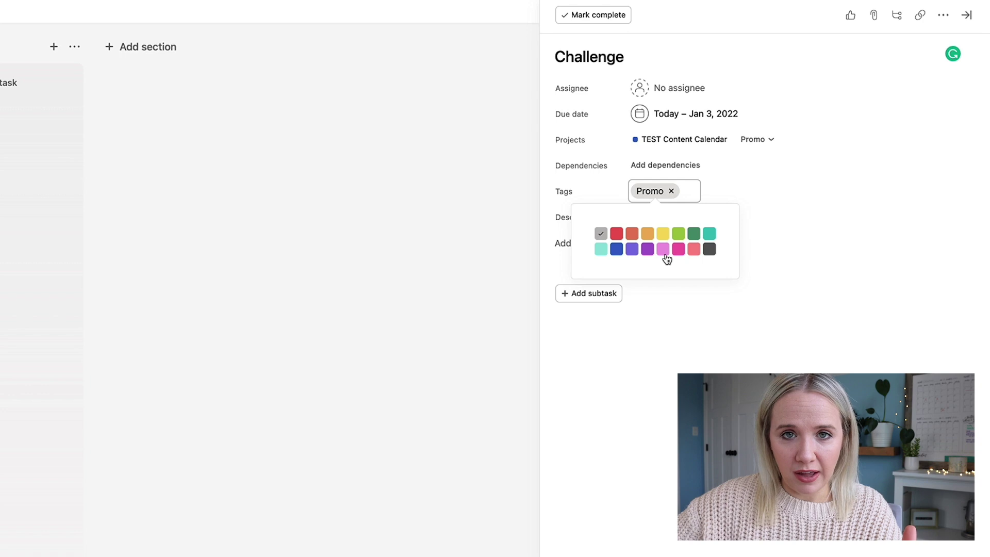
click(435, 211)
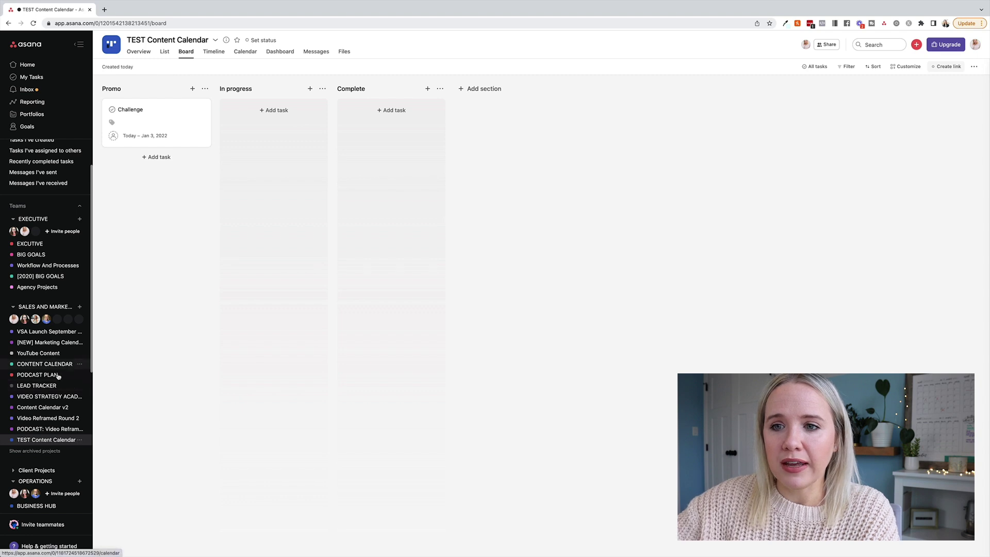
- Open the [NEW] Marketing Calendar project and look across its board sections through to the newsletter section
click(46, 342)
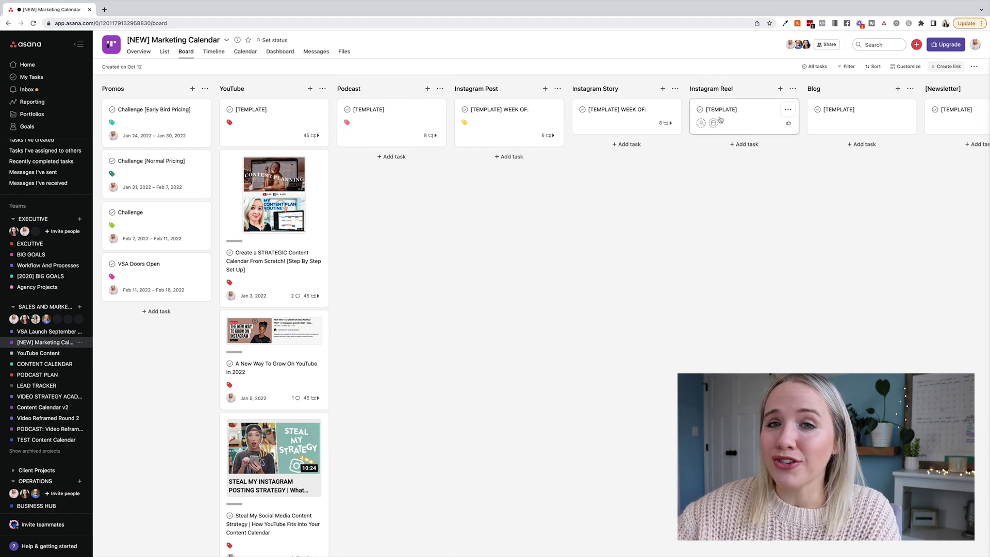
scroll(835, 113, right, 5)
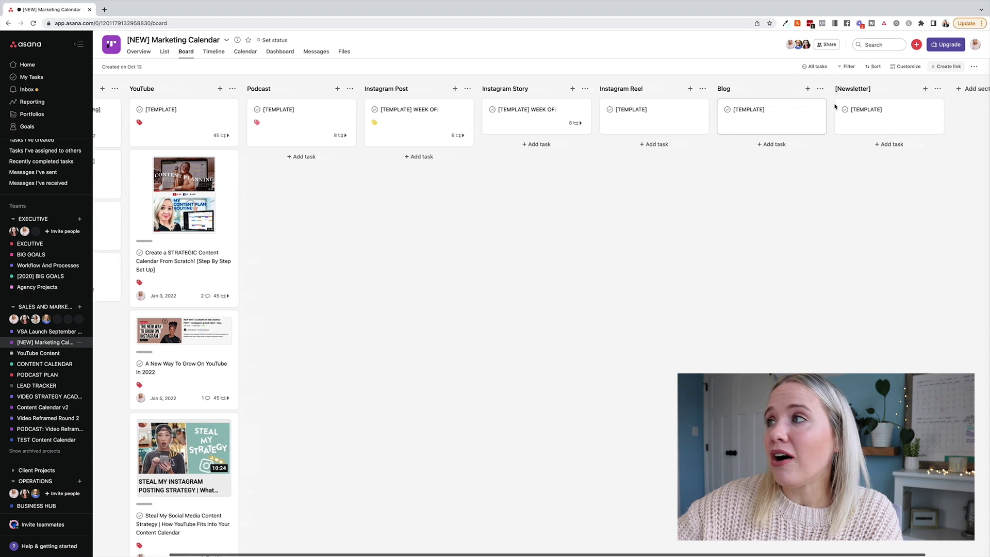
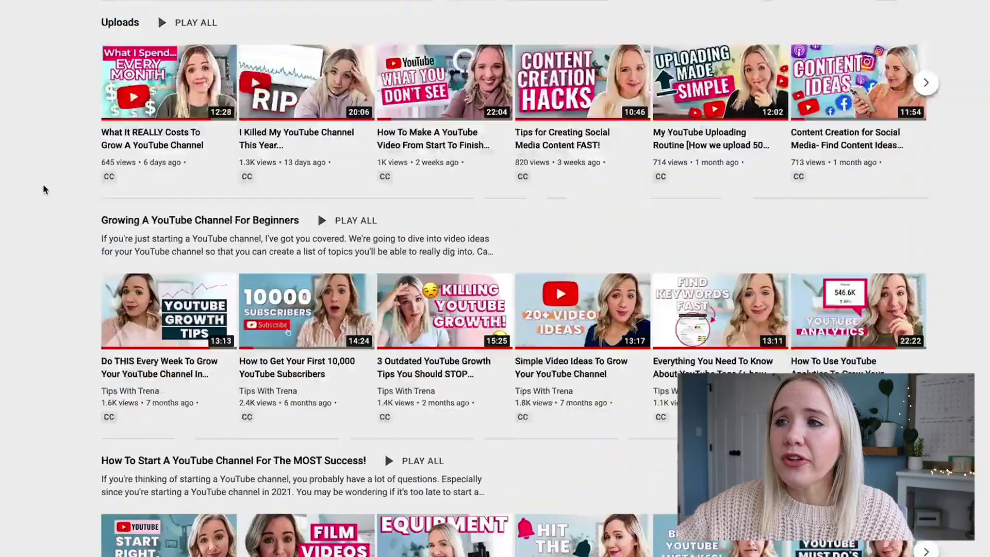
- Switch to the Tips With Trena YouTube channel and examine how its playlists group videos by topic
scroll(44, 190, down, 4)
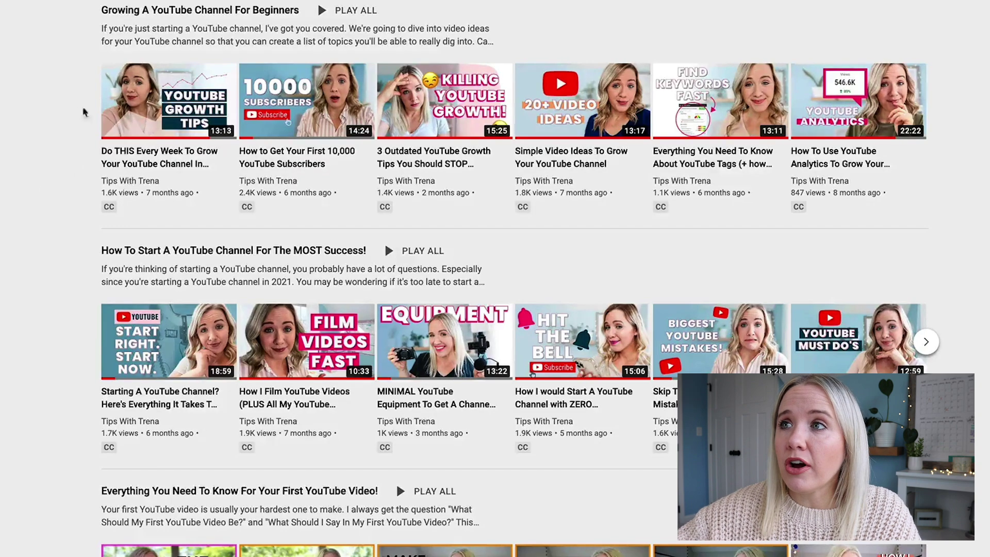
scroll(157, 106, down, 2)
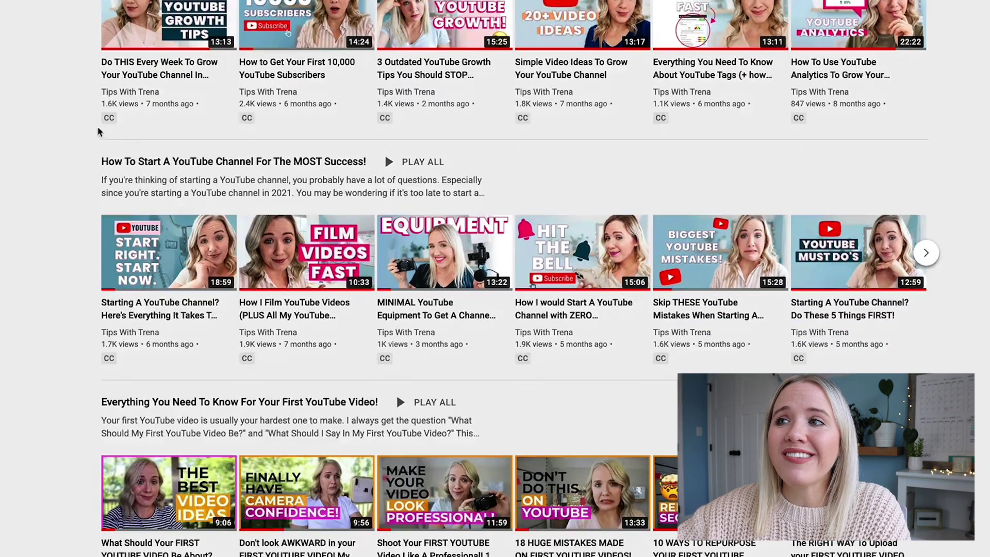
scroll(273, 142, down, 12)
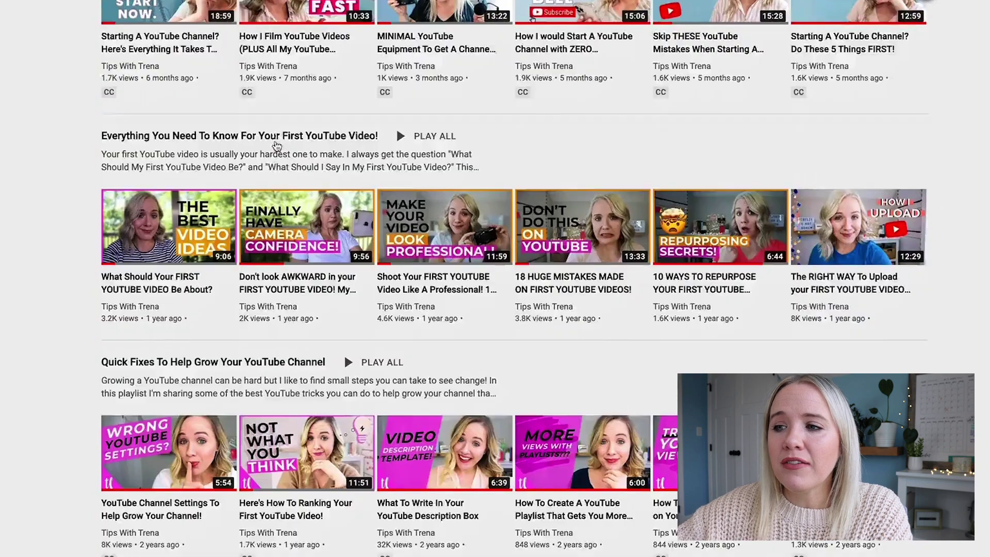
scroll(279, 146, down, 5)
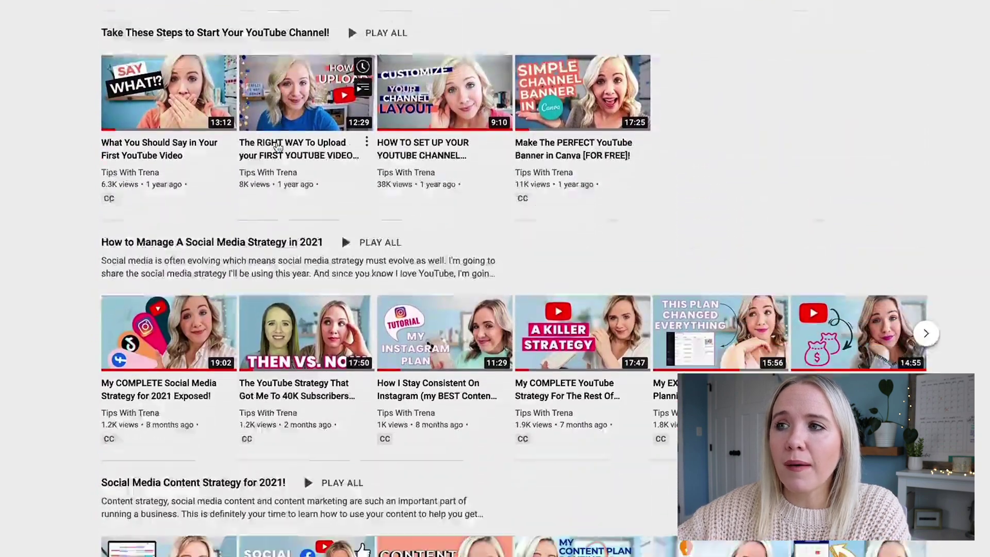
scroll(119, 214, down, 1)
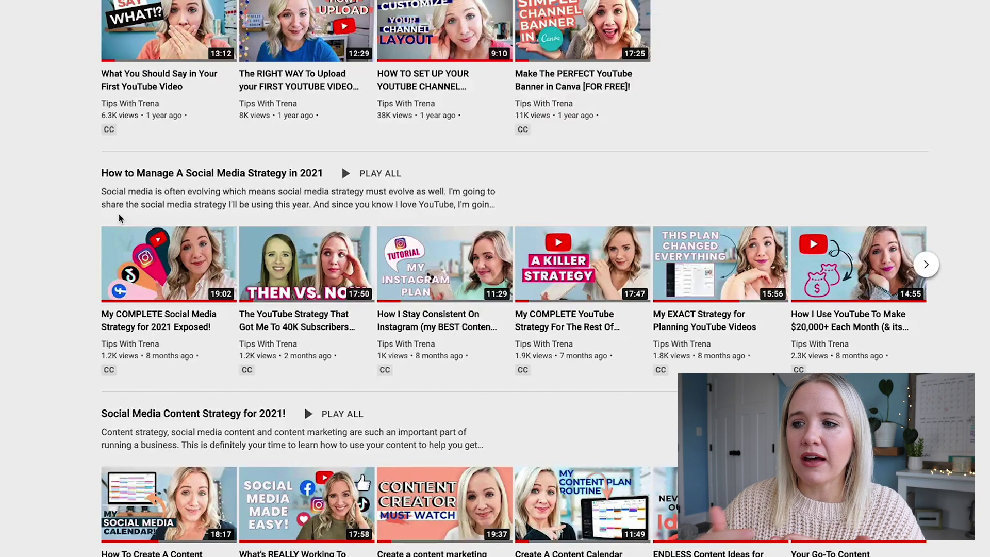
scroll(118, 215, down, 8)
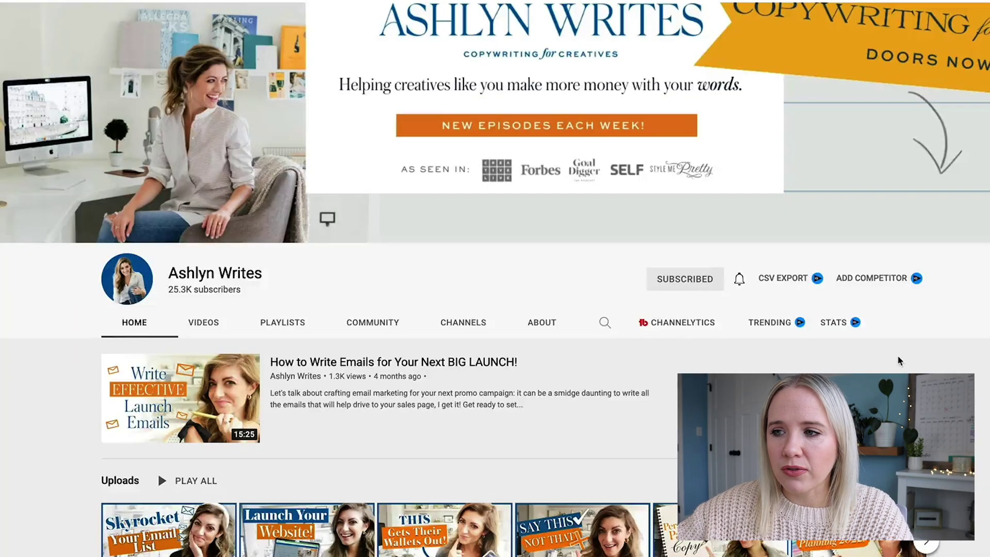
- Examine the Ashlyn Writes channel's home page and its playlists on SEO writing, website copy and website updates
scroll(897, 360, down, 3)
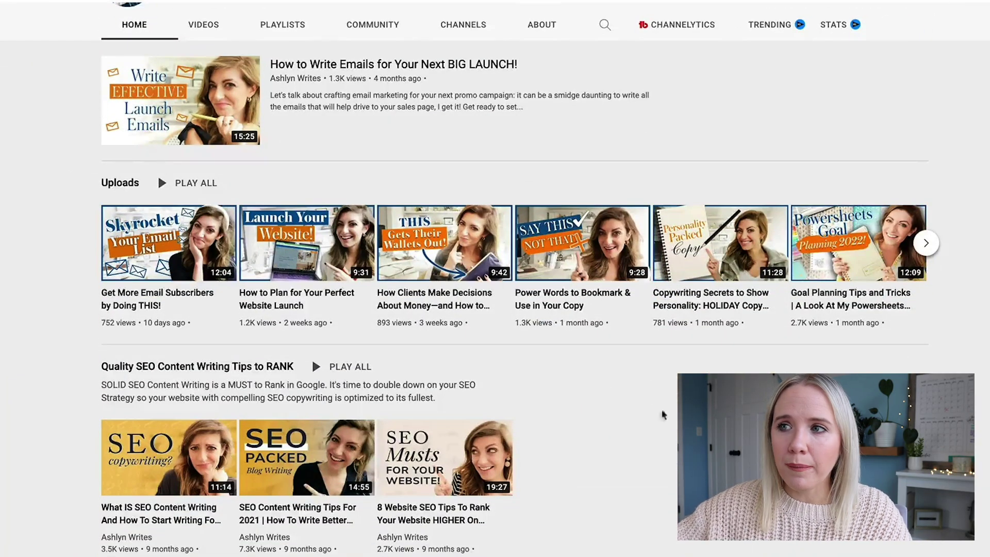
scroll(68, 387, down, 5)
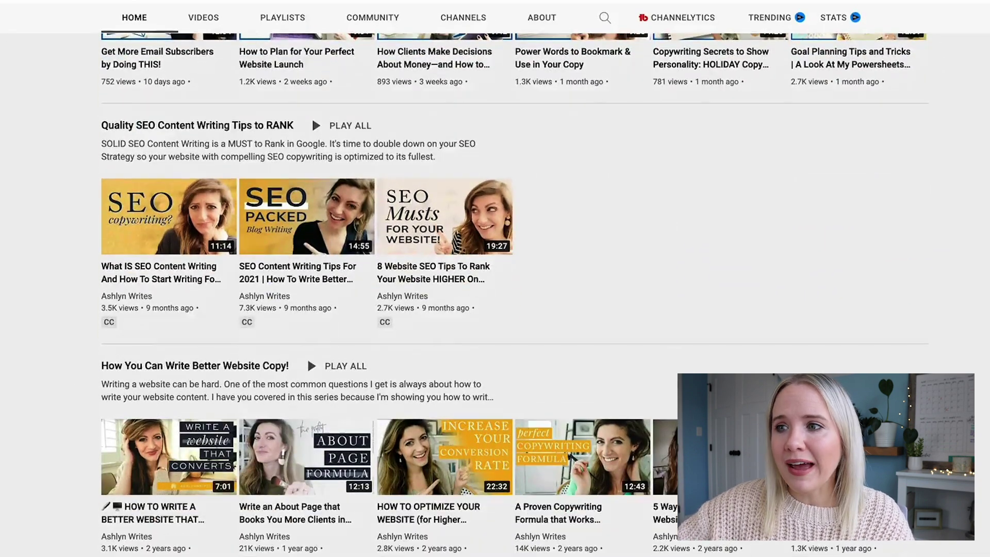
scroll(37, 377, down, 4)
scroll(495, 293, down, 3)
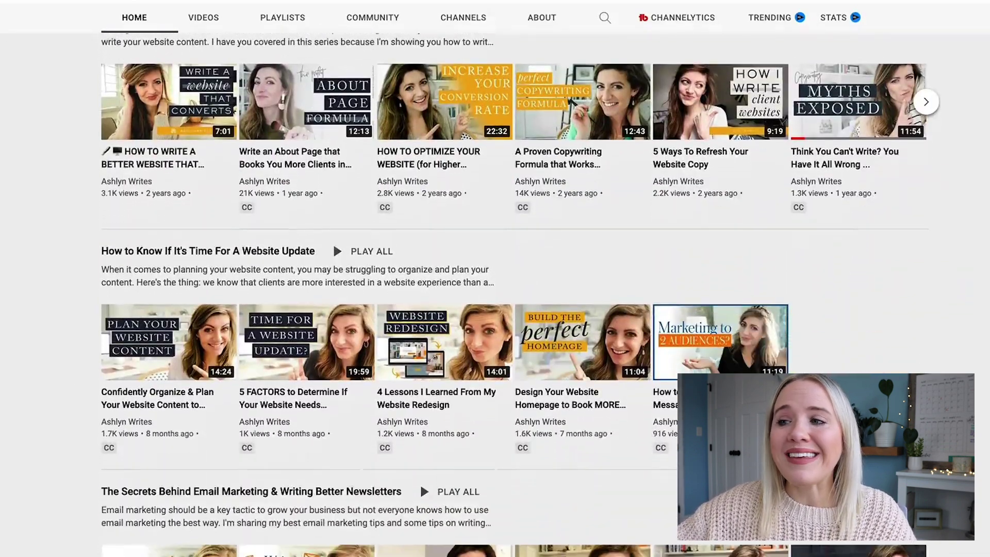
scroll(494, 293, down, 1)
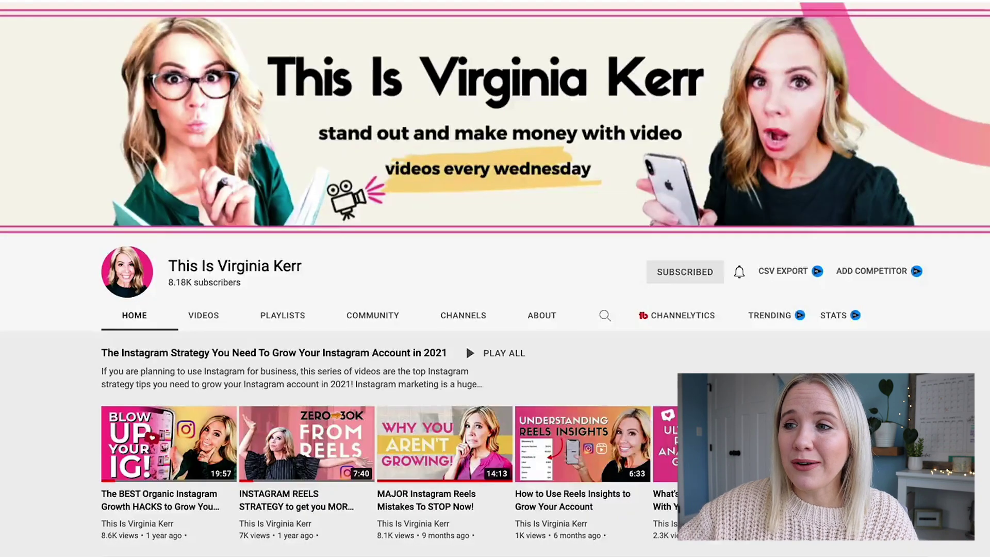
- Examine the home page of the Instagram strategy channel, plus the videos in the Ashlyn Writes email marketing playlist
scroll(495, 279, down, 1)
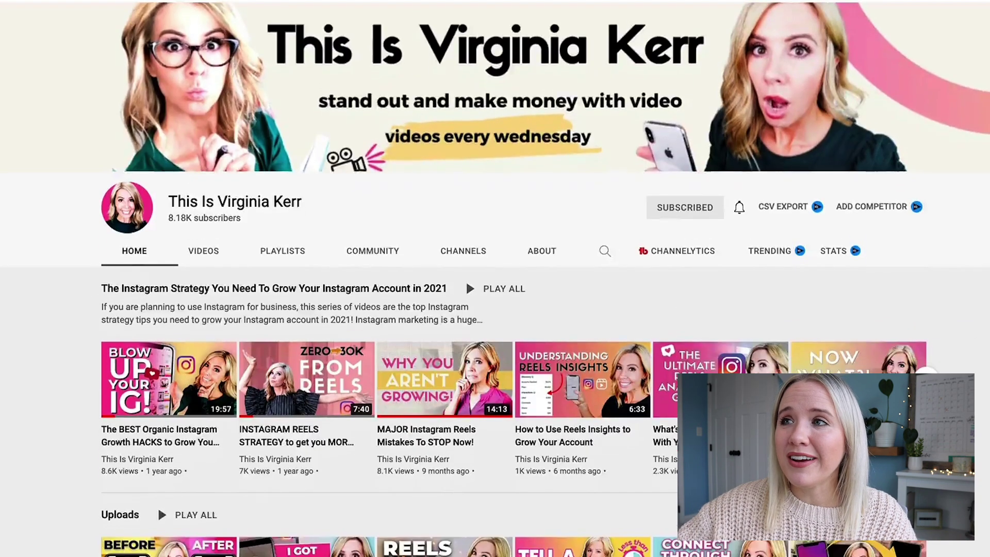
scroll(495, 278, down, 4)
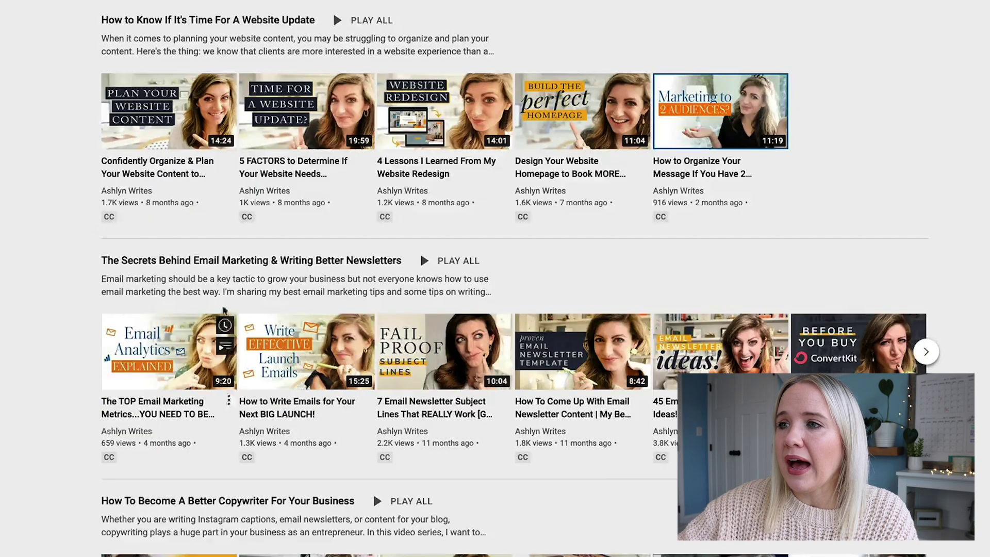
scroll(124, 356, right, 5)
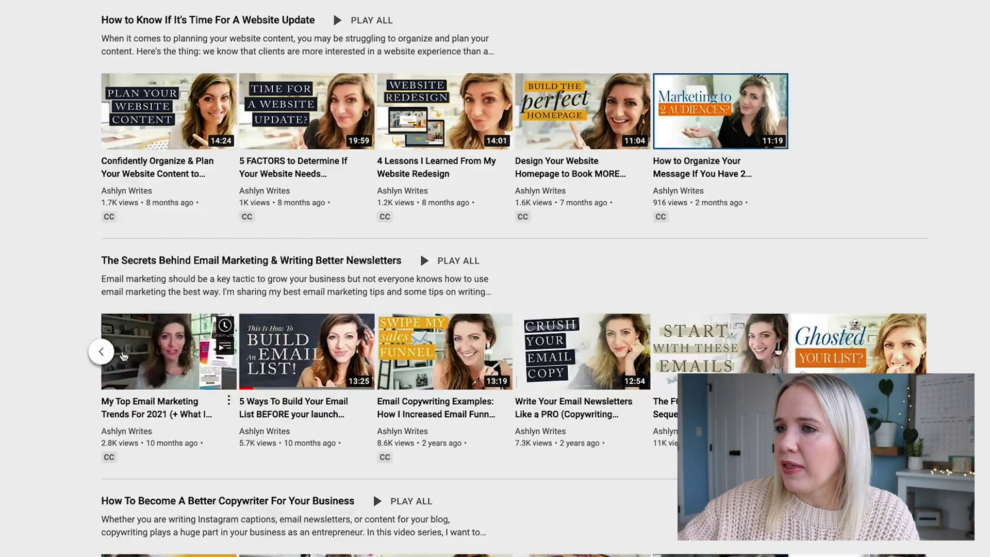
click(101, 351)
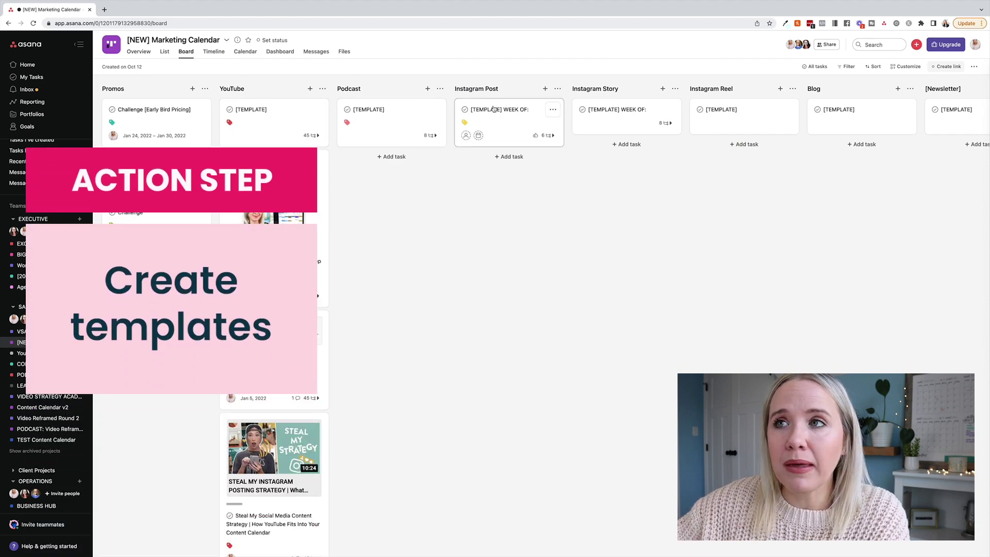
- Back in Asana, open the [TEMPLATE] task in the YouTube section and review its subtasks, loading the remaining ones
click(283, 116)
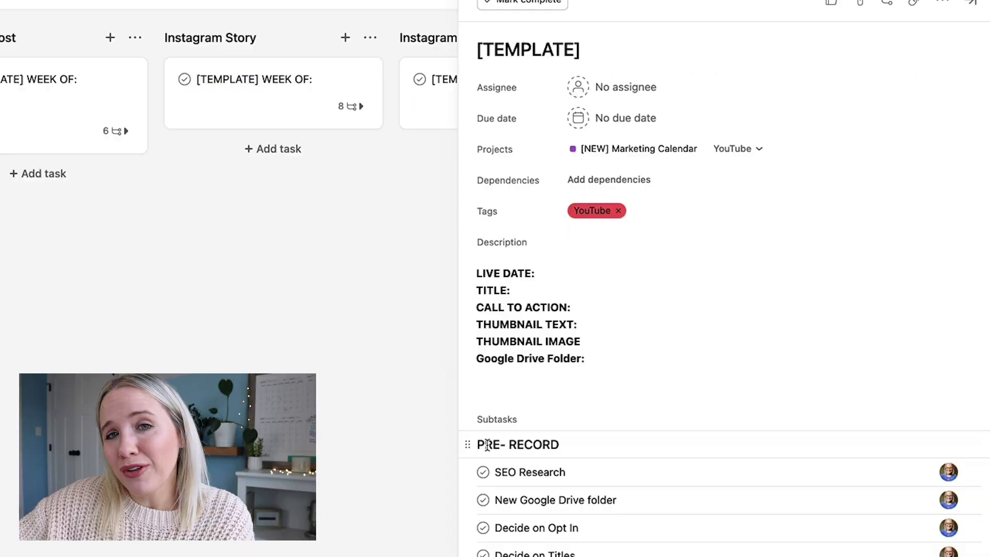
scroll(477, 444, down, 7)
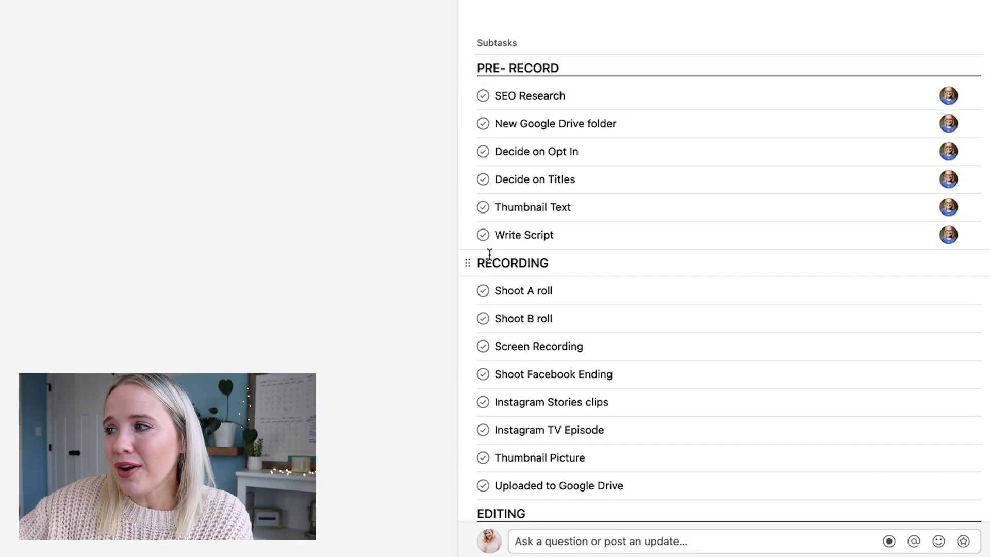
scroll(517, 259, down, 5)
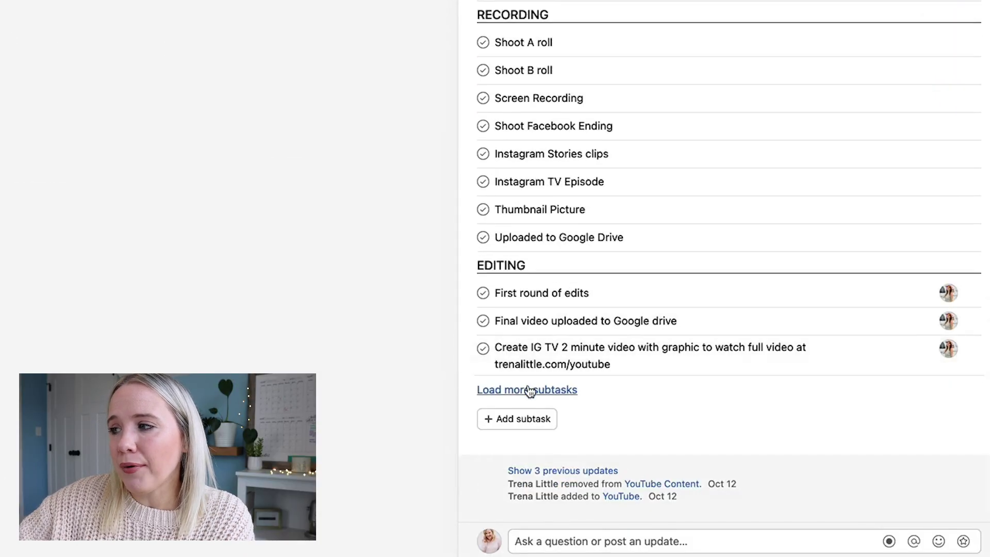
click(528, 390)
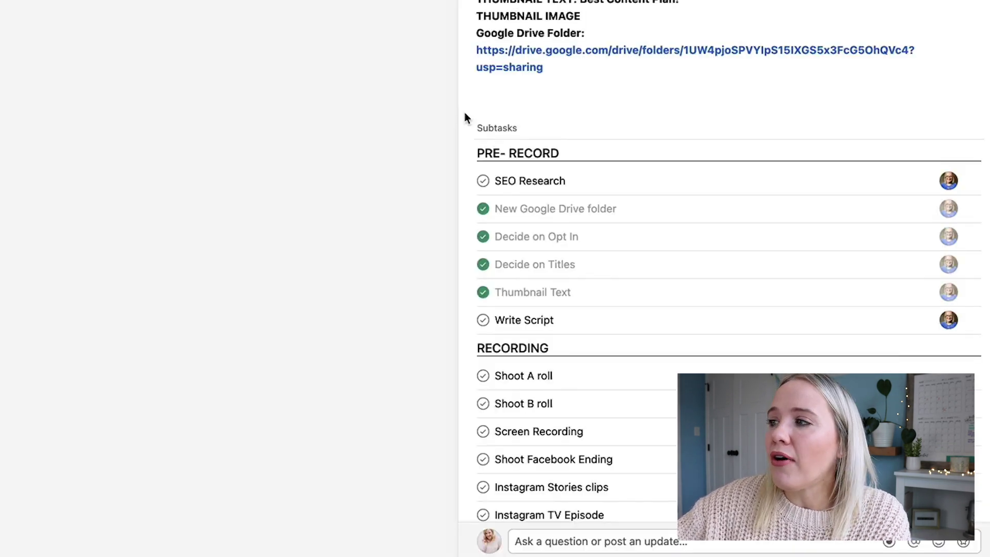
- Review the January 3 video task's description, including its thumbnail text, Google Drive folder link and call to action
scroll(523, 122, down, 3)
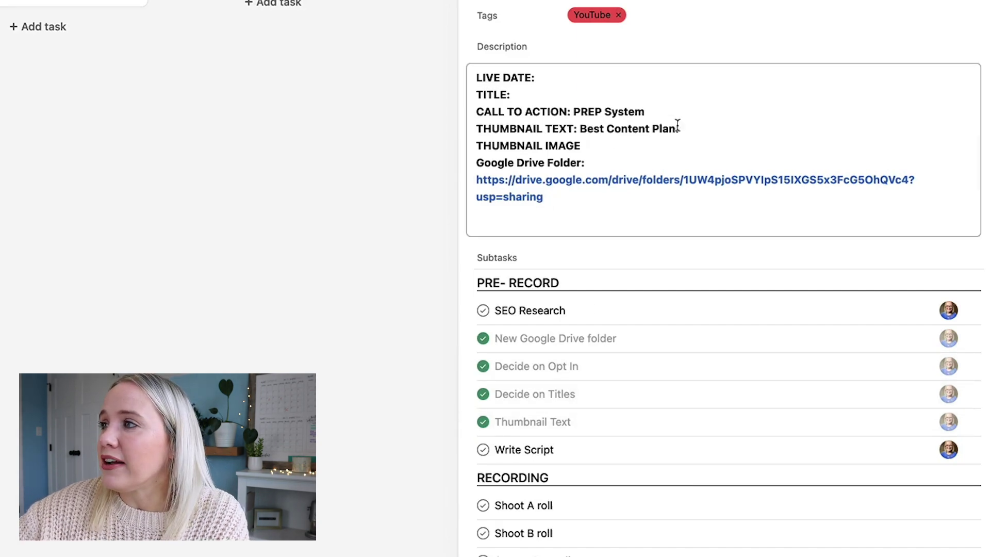
drag(679, 128, 580, 129)
mouse_move(698, 188)
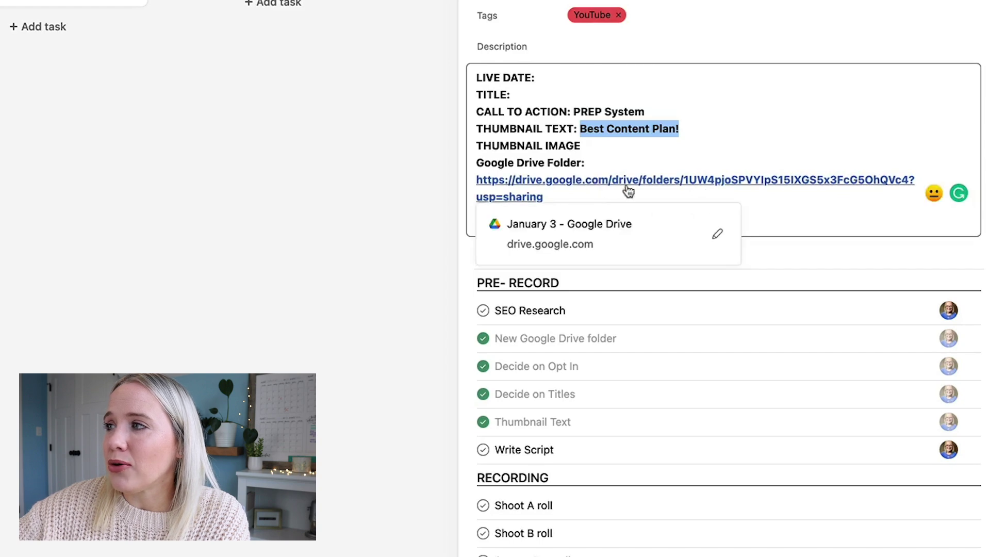
drag(582, 108, 634, 104)
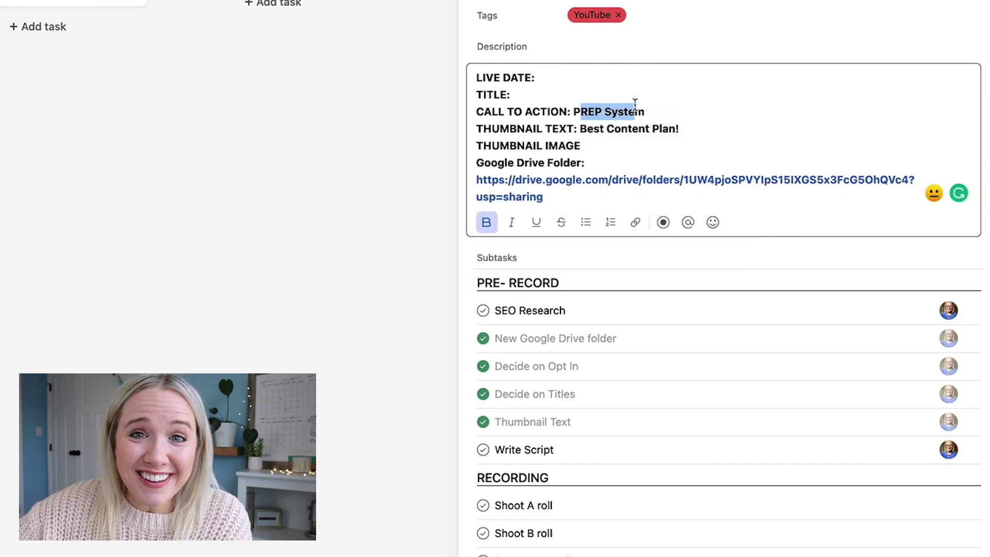
- Mark the Write Script subtask complete and review the recording and editing subtasks
scroll(641, 345, down, 6)
click(483, 128)
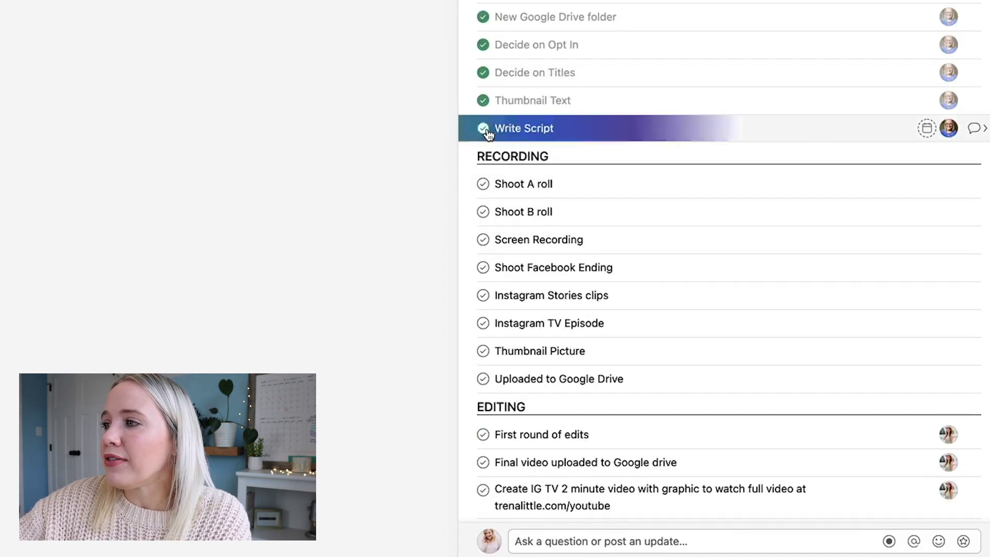
scroll(487, 135, down, 2)
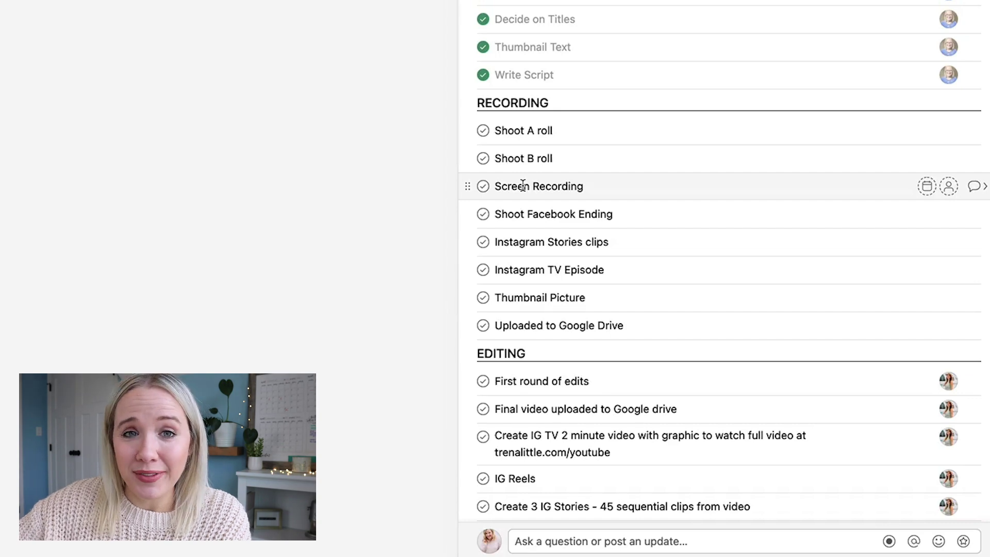
scroll(524, 187, down, 3)
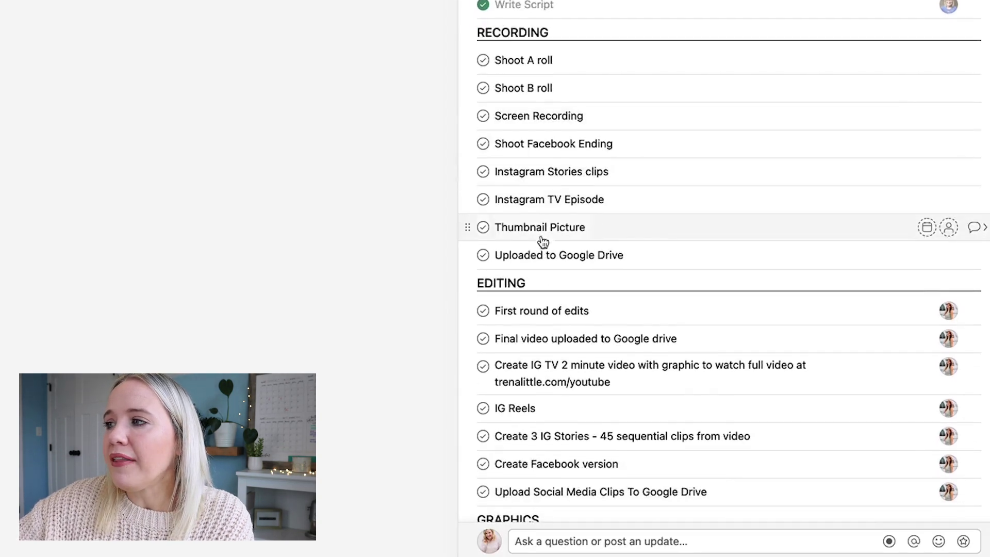
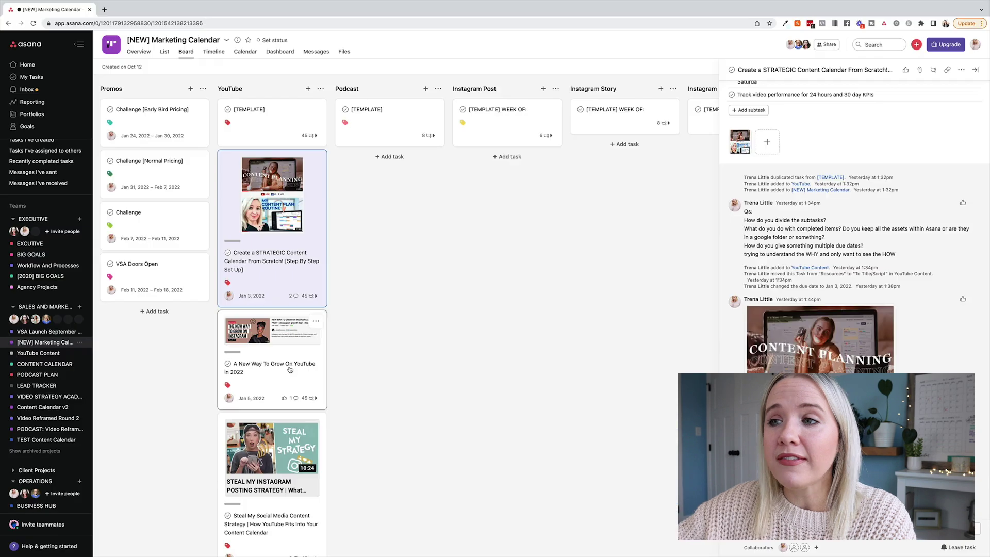
- Open the "A New Way To Grow On YouTube In 2022" task and review its recording, editing and graphics subtasks
click(275, 367)
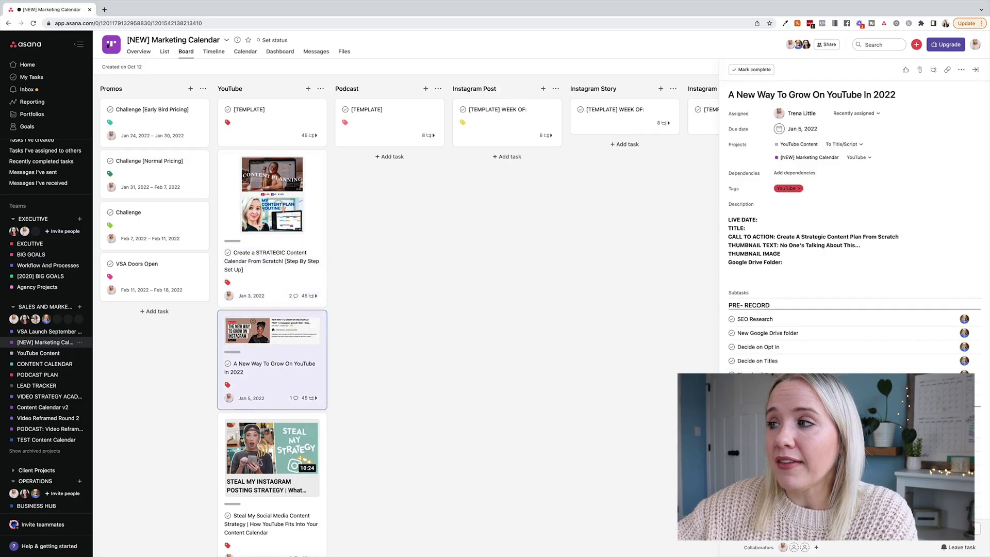
scroll(850, 258, down, 10)
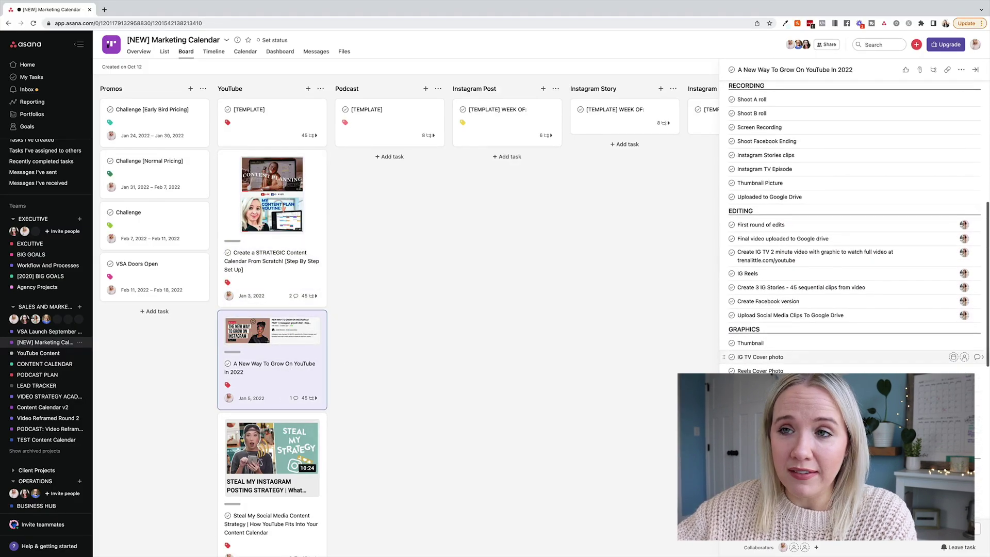
scroll(851, 232, up, 10)
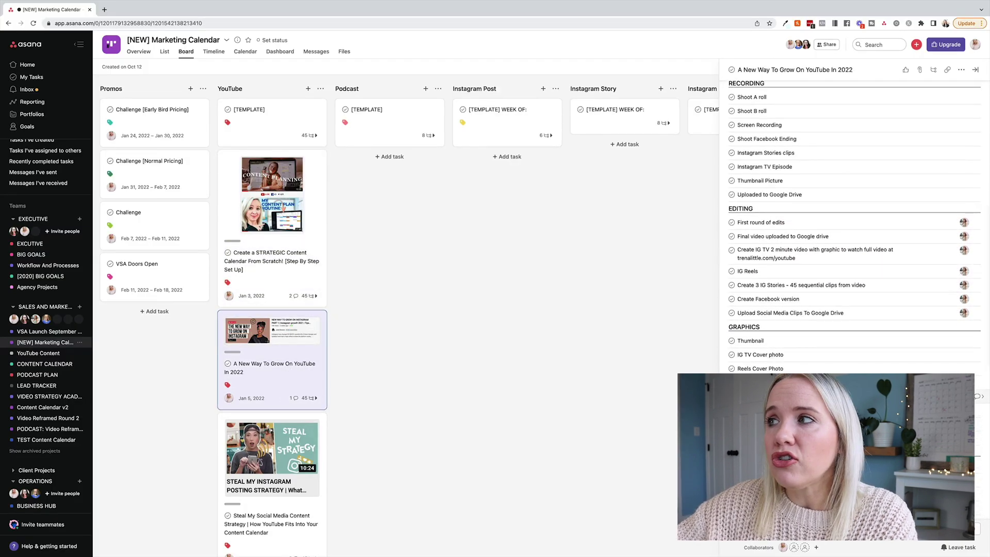
- Open the Google Drive folder linked in the January 3 video task, create a Raw Footage folder there and start another new folder
click(274, 262)
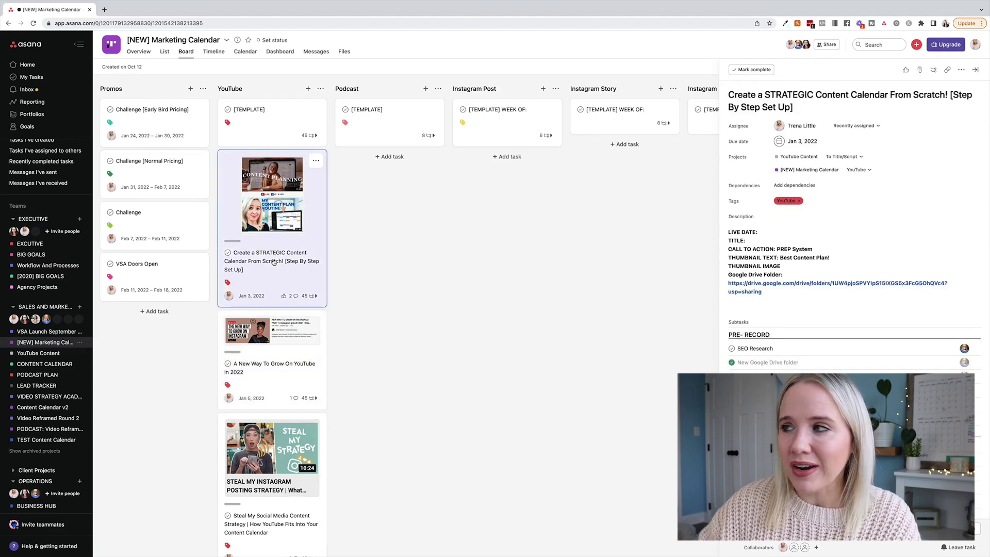
click(765, 283)
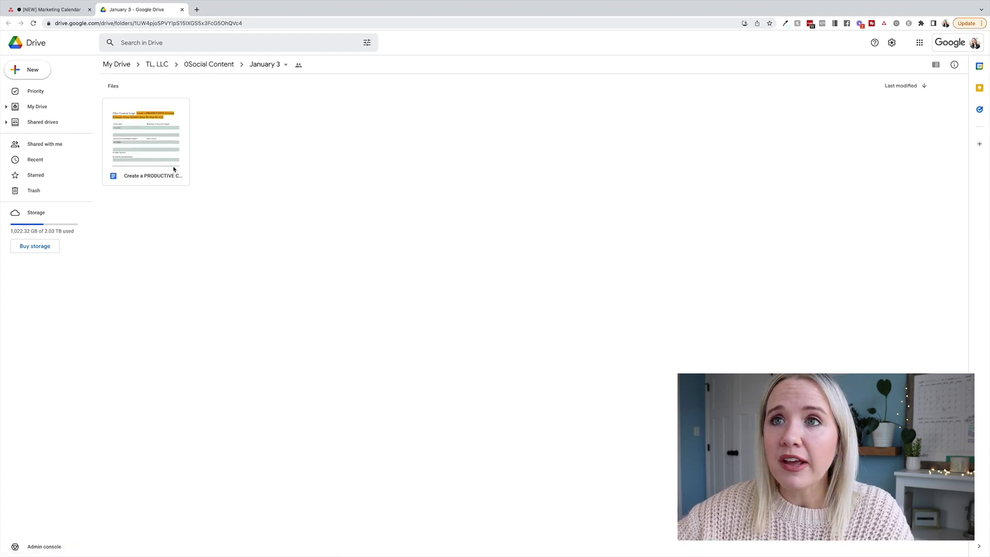
click(42, 69)
click(41, 72)
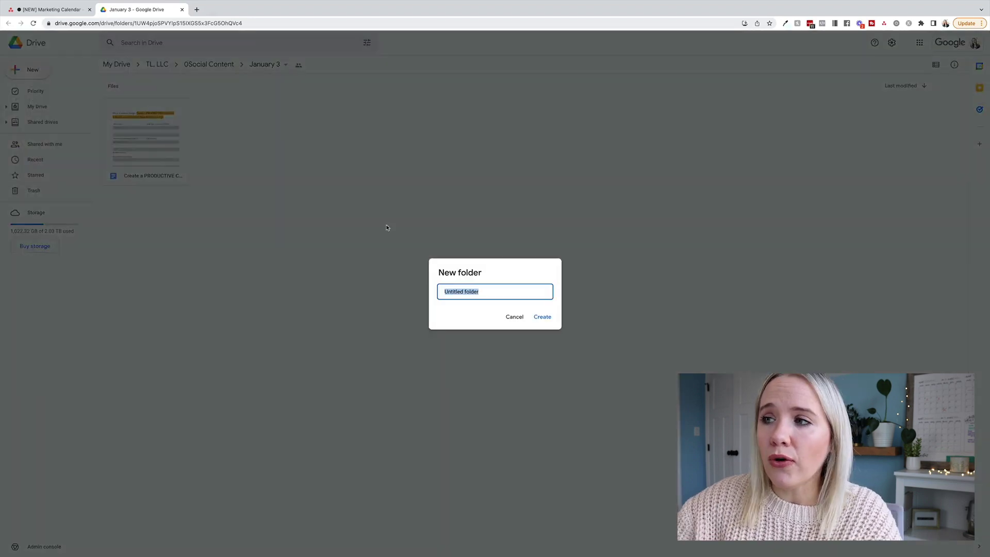
text(R)
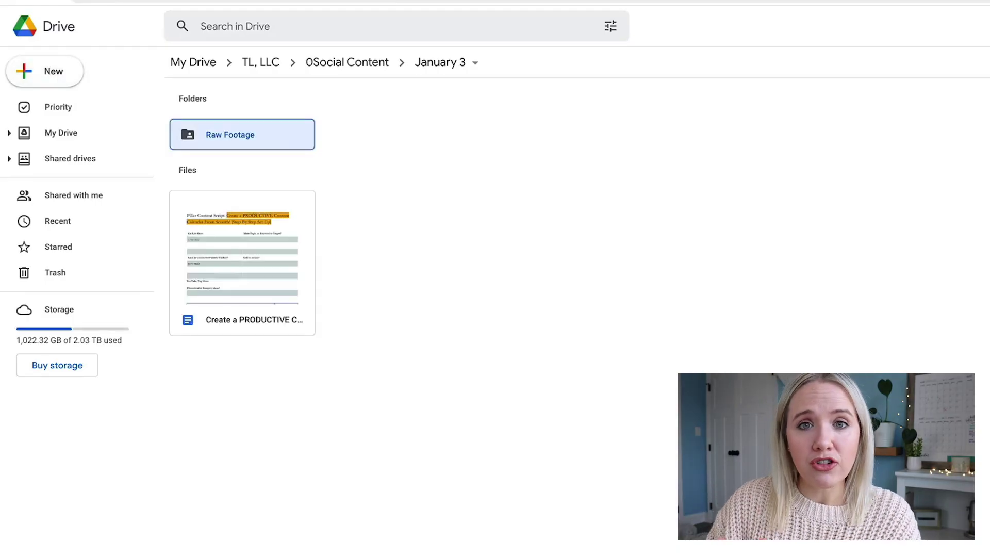
click(54, 72)
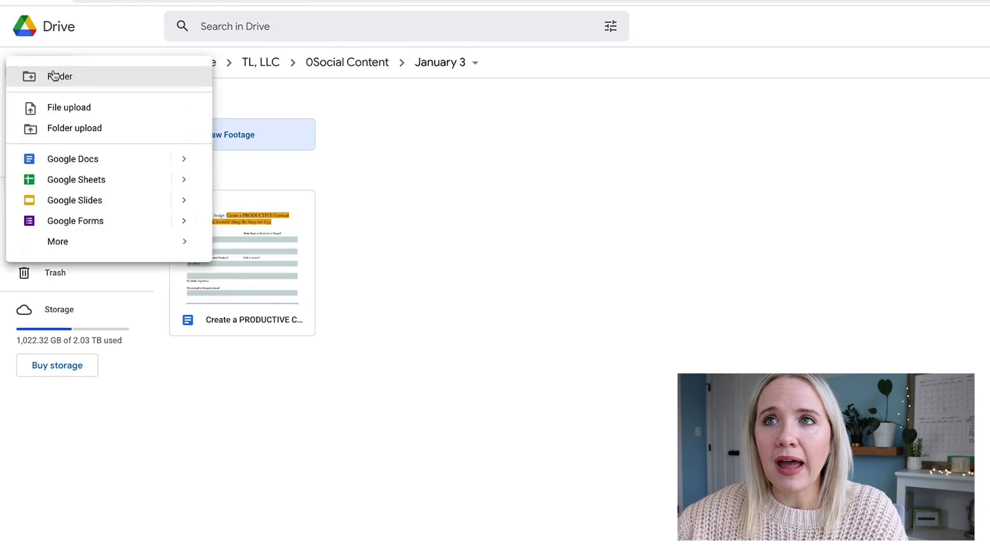
click(57, 76)
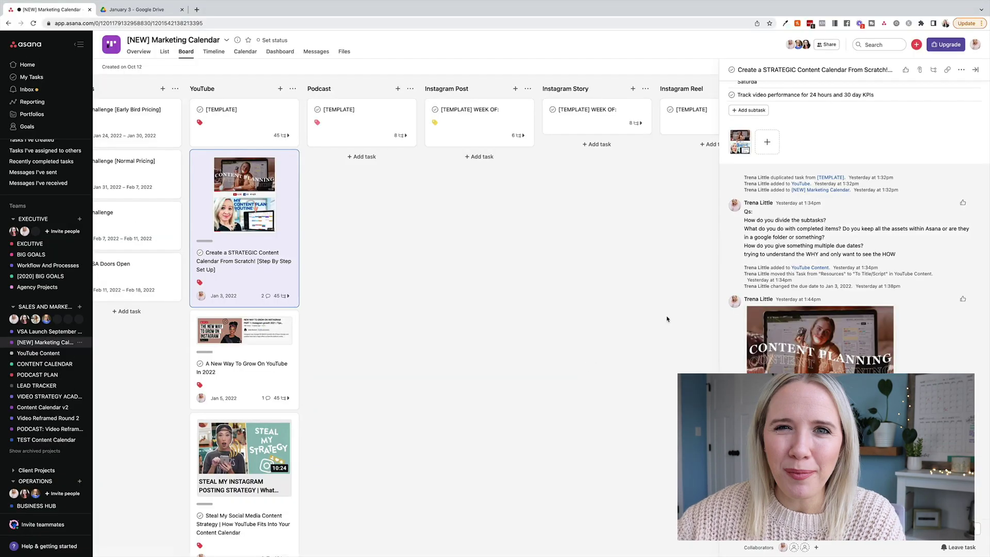
- Back in Asana, assign the January 3 video's Add thumbnail subtask to yourself with a due date of December 27
scroll(802, 278, up, 5)
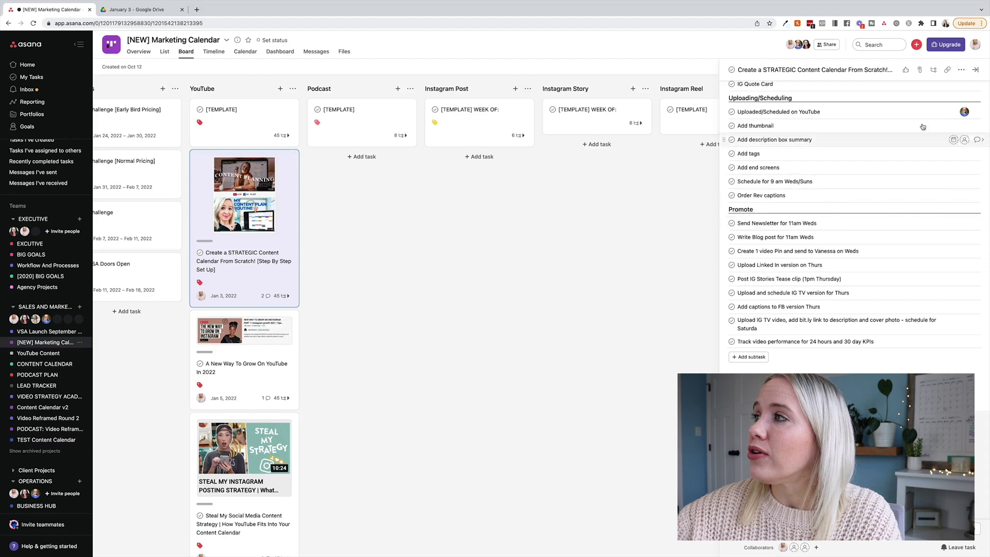
click(964, 126)
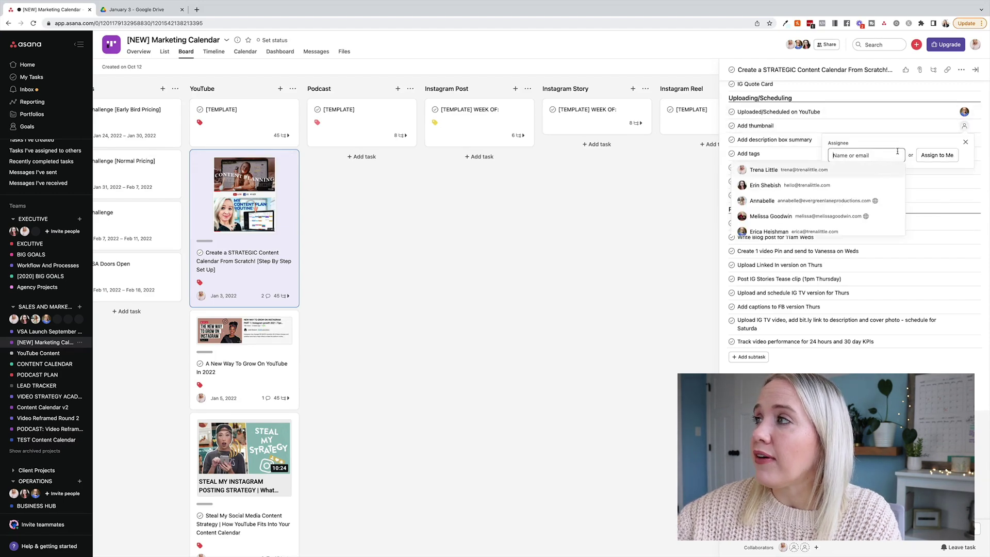
click(812, 179)
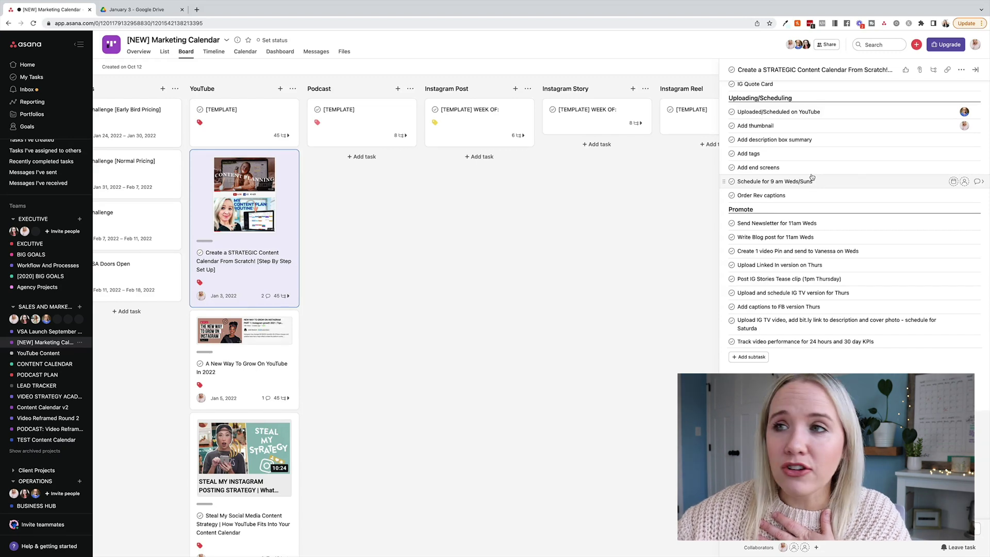
click(953, 126)
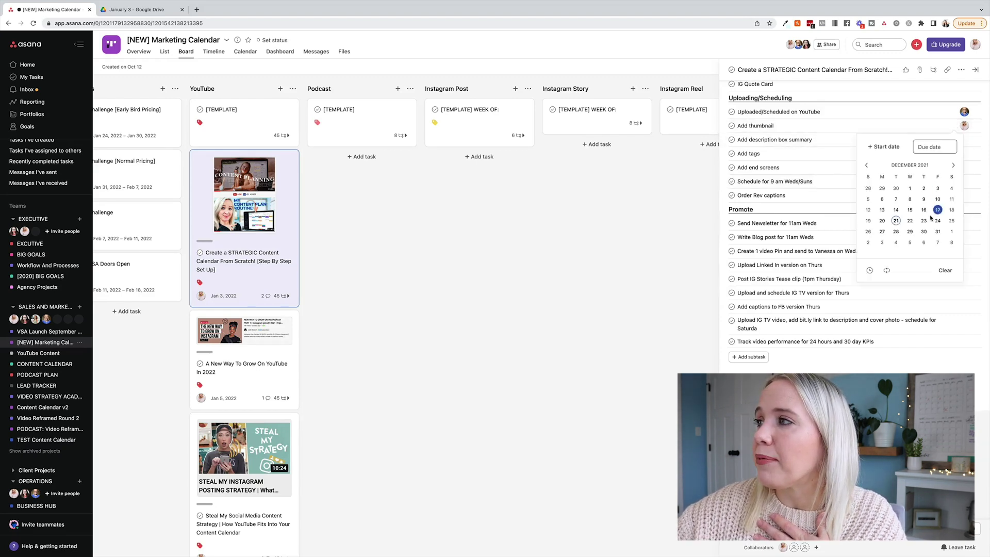
click(883, 231)
click(592, 237)
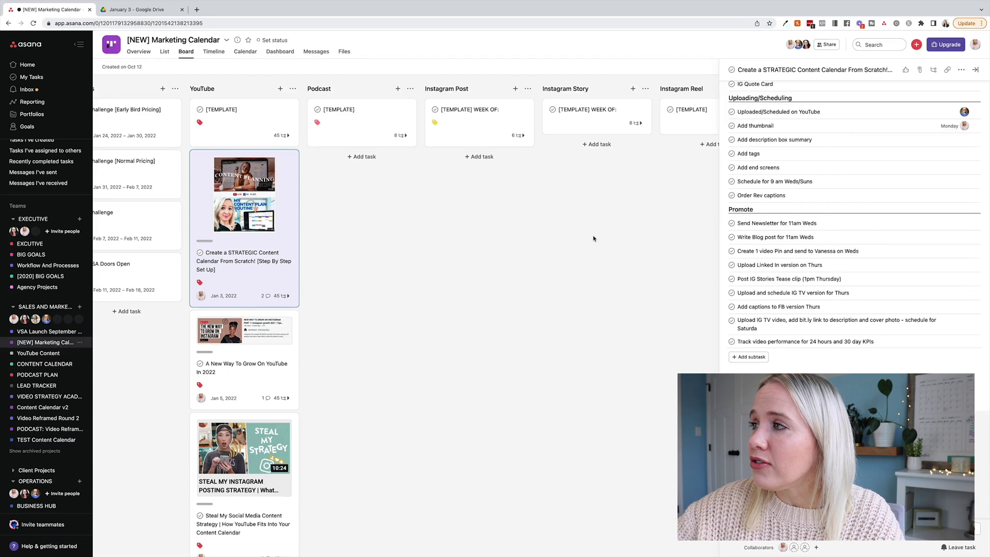
- View the assigned tasks in the My Tasks calendar, plus the calendar view of the [NEW] Marketing Calendar project
click(31, 77)
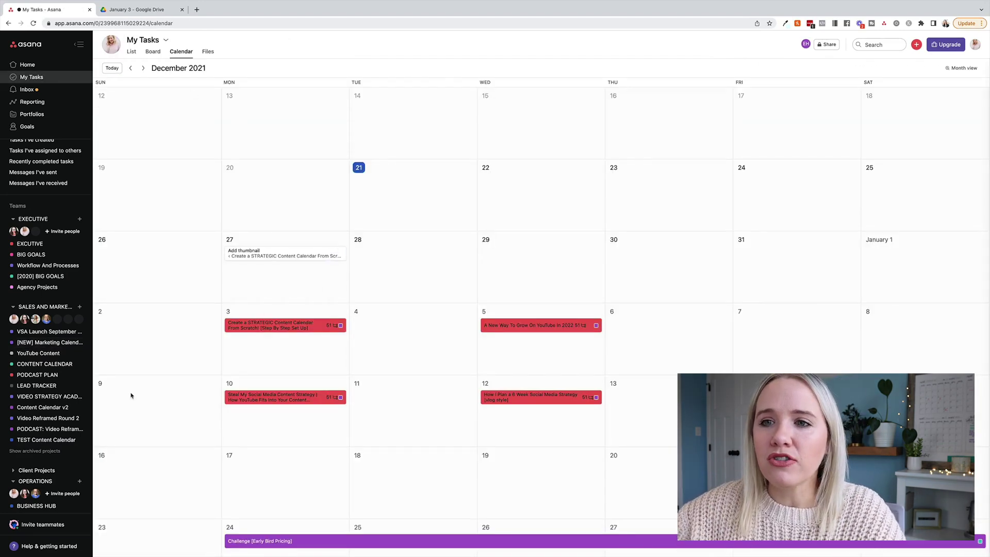
click(57, 343)
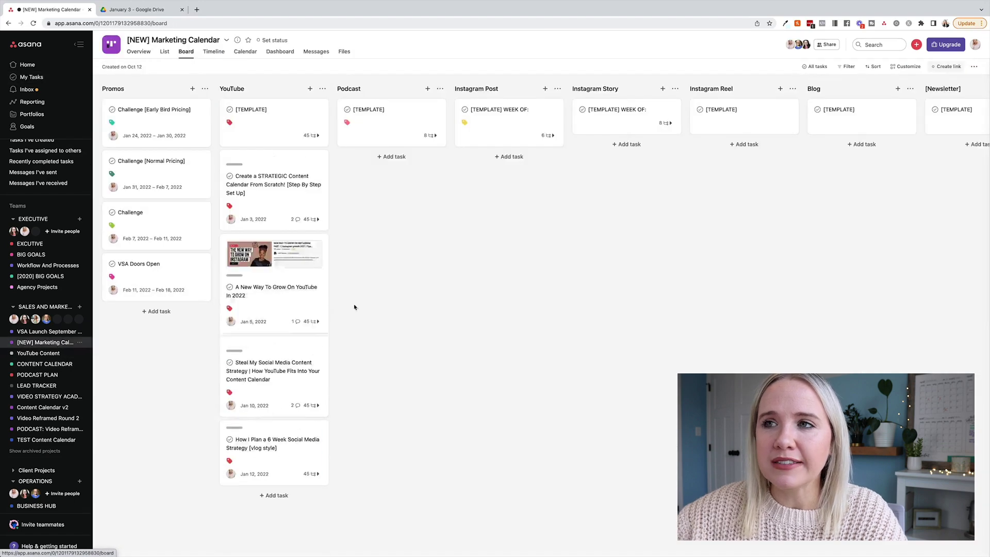
click(245, 52)
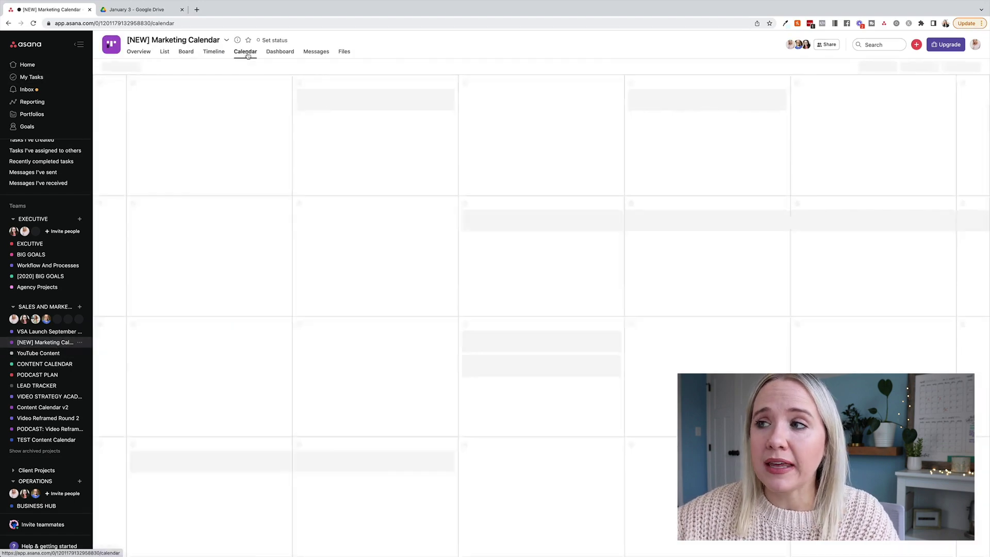
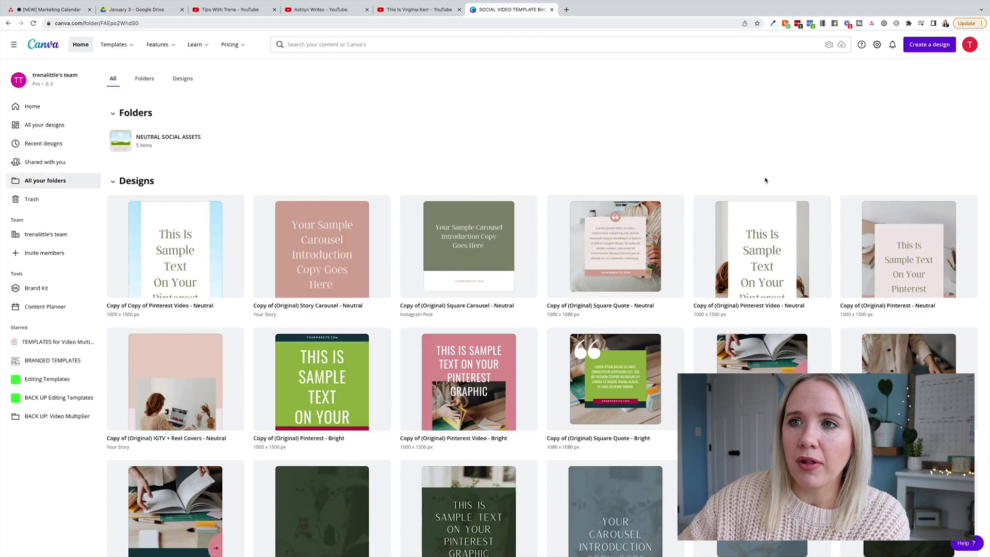
- In Canva, browse the social video template folder and review the pages of the "Copy of (Original) Story Carousel - Neutral" design
scroll(741, 212, down, 2)
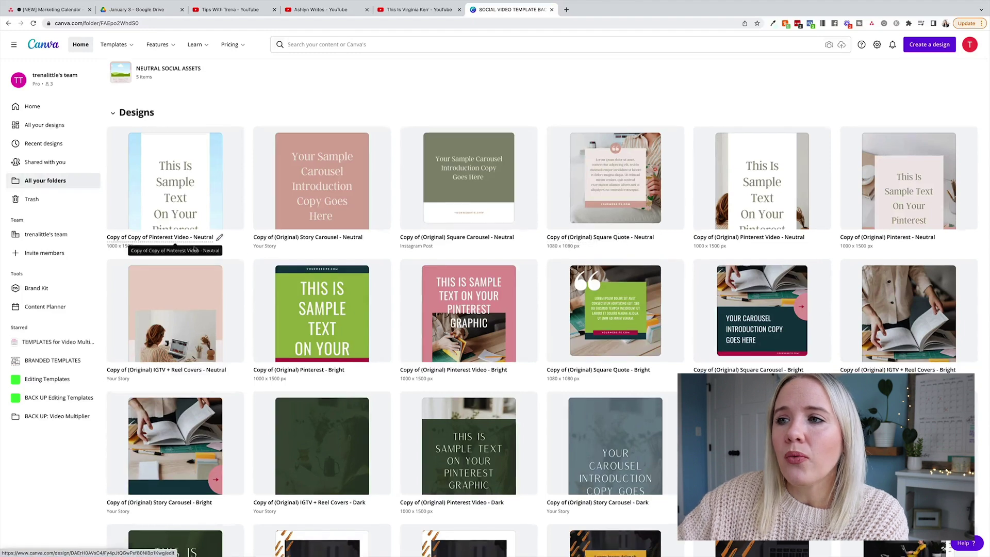
scroll(346, 380, down, 1)
scroll(345, 381, down, 2)
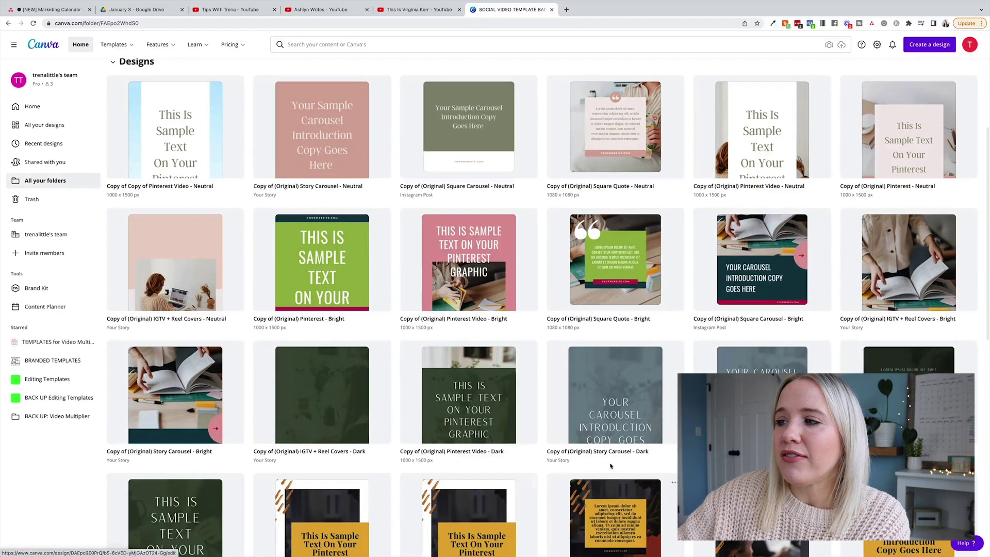
scroll(373, 180, up, 1)
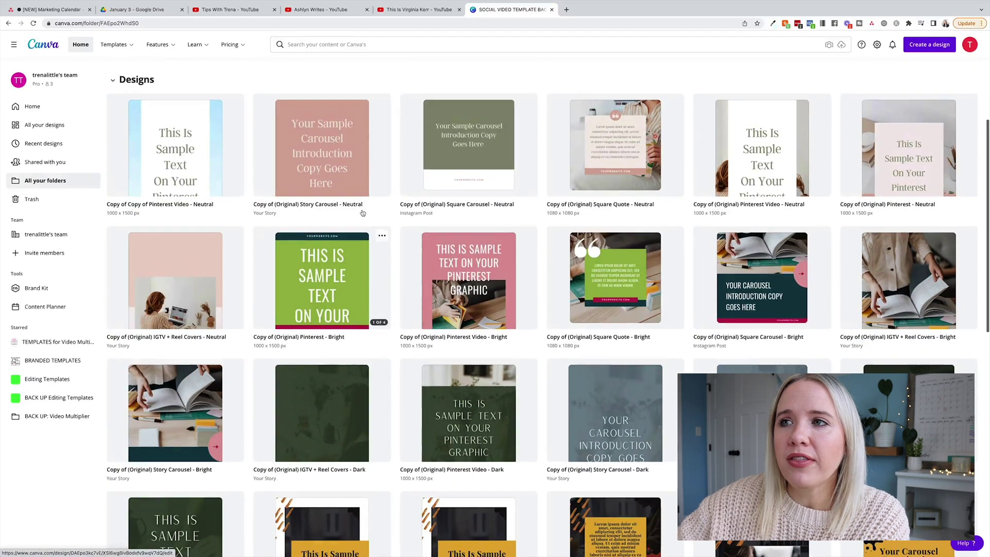
click(362, 170)
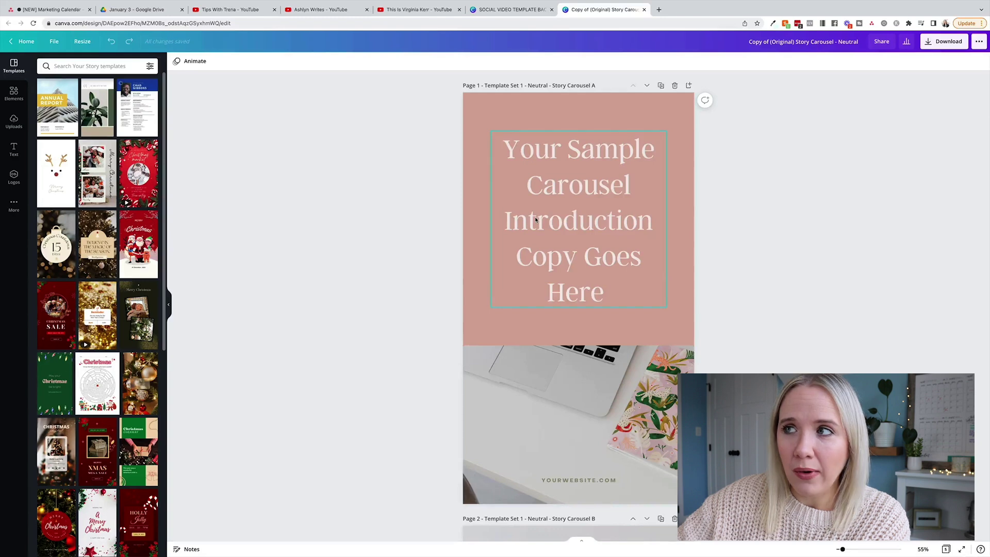
click(572, 177)
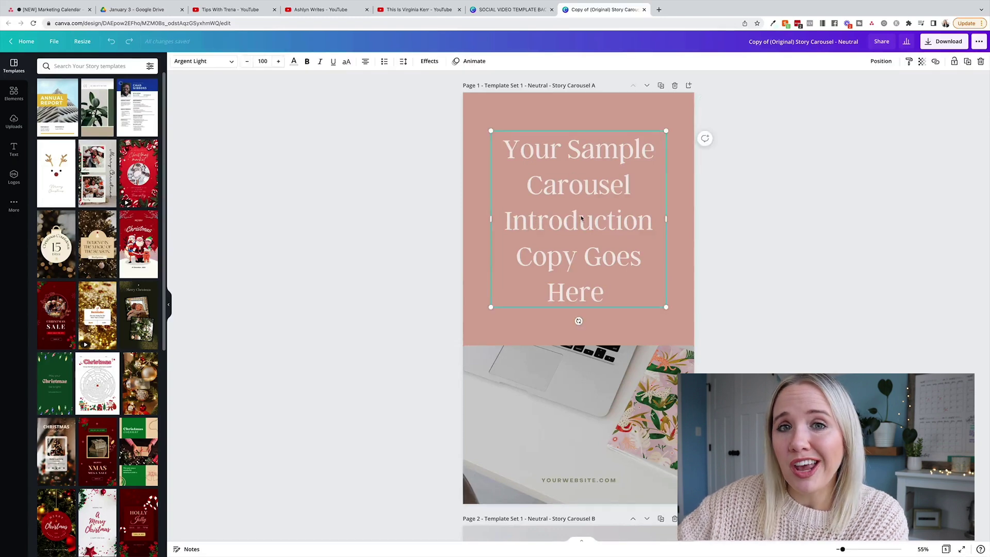
scroll(581, 217, down, 3)
click(581, 219)
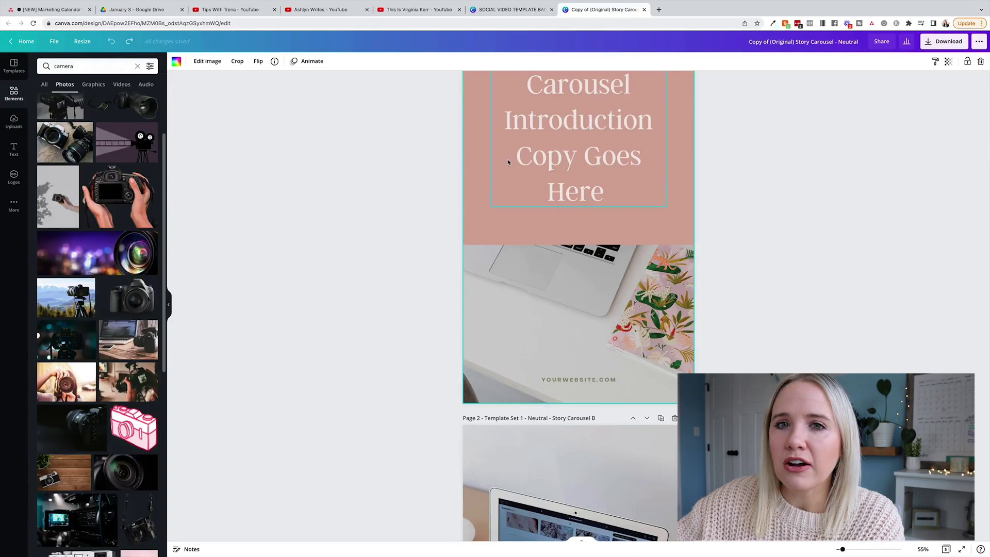
scroll(508, 161, down, 12)
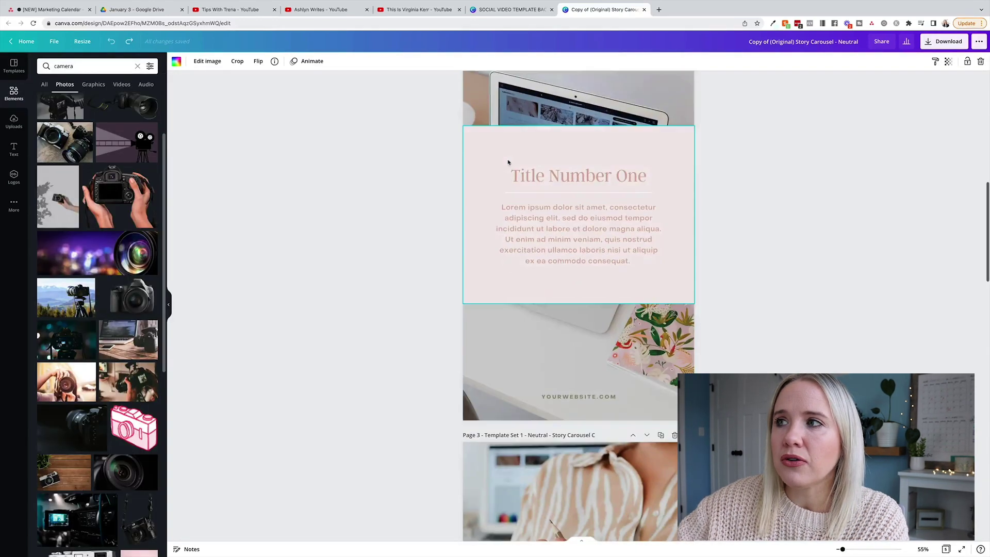
scroll(575, 200, down, 6)
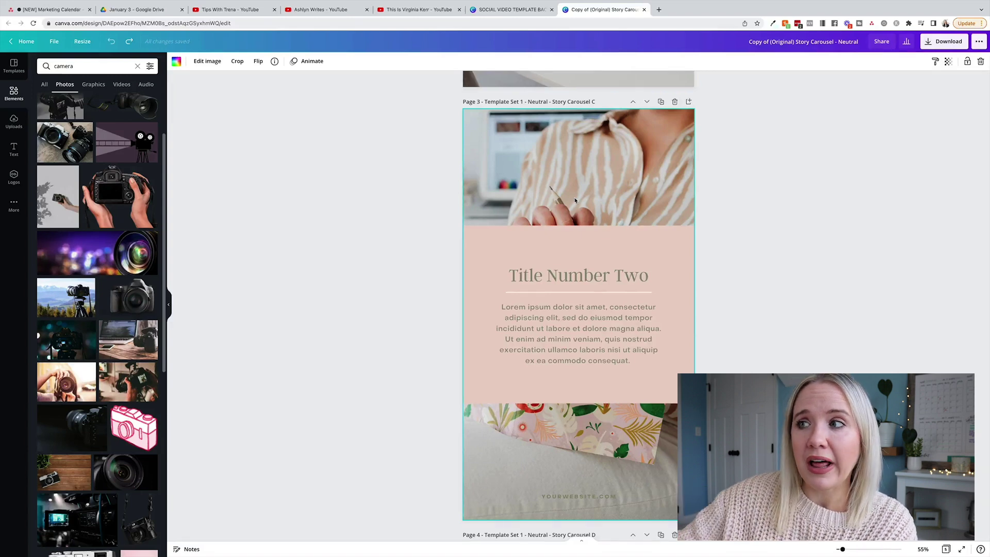
scroll(575, 207, down, 5)
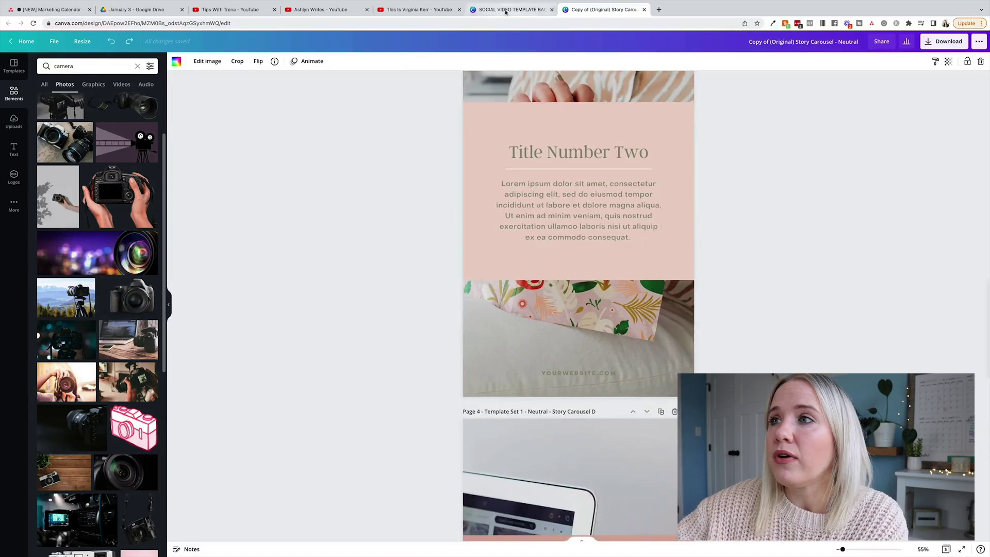
- Open the "Copy of (Original) Square Carousel - Neutral" design and review its pages and the brand colour choices for the green background
click(510, 9)
click(518, 165)
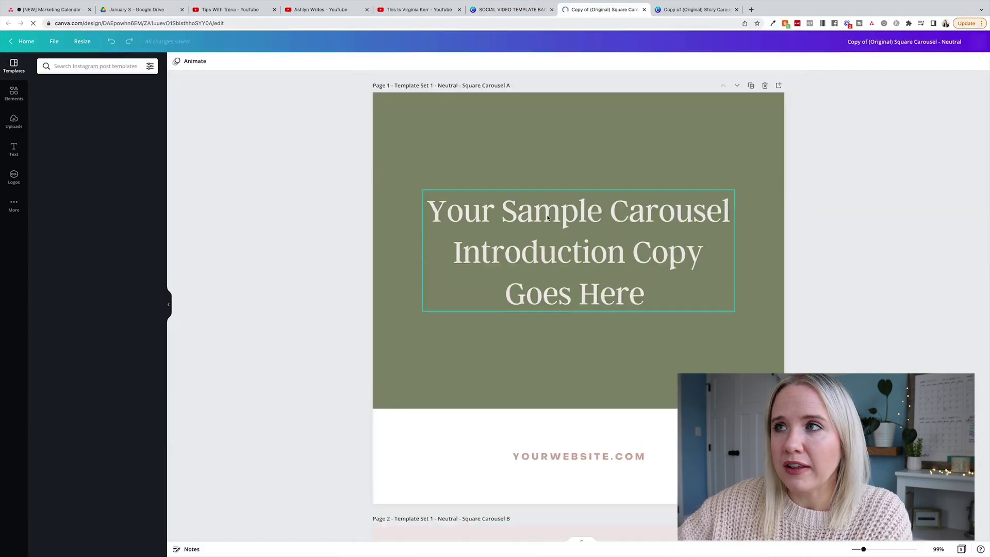
click(412, 129)
click(176, 62)
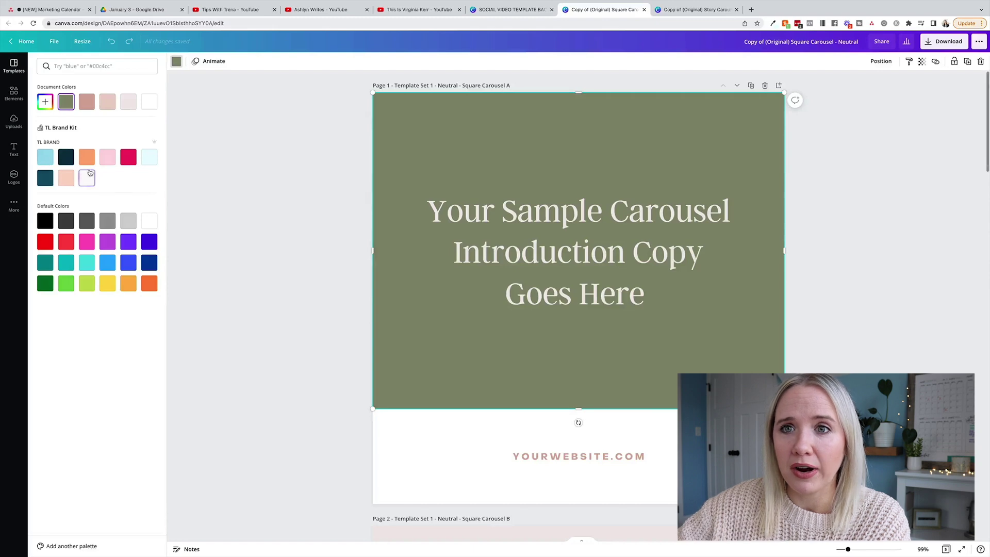
scroll(510, 258, down, 1)
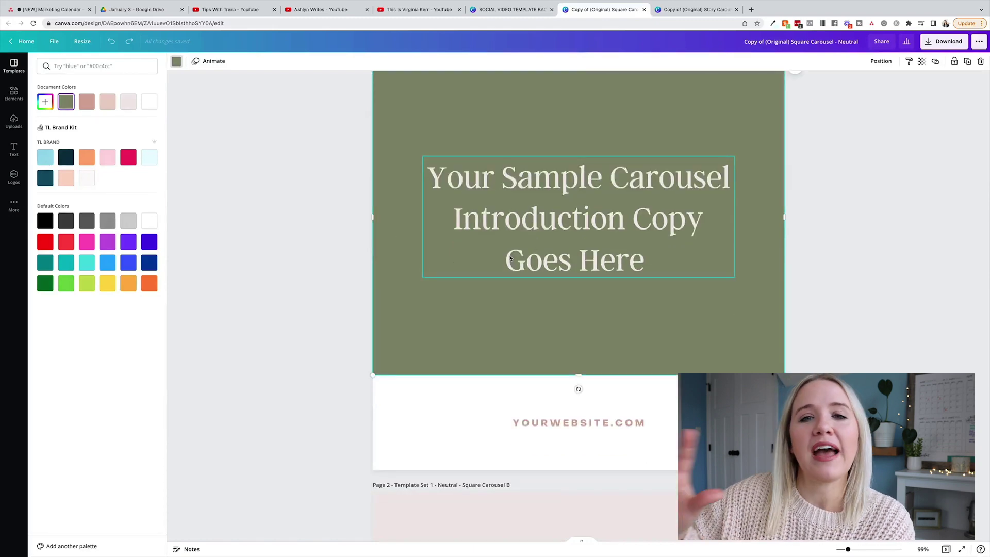
scroll(511, 258, down, 7)
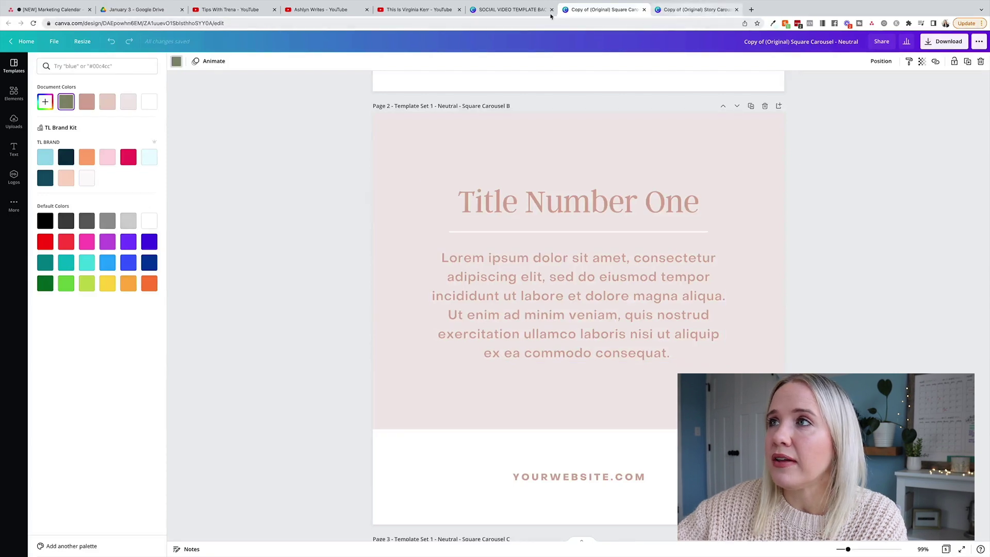
- Open the "Copy of Copy of Pinterest Video - Neutral" design from the template folder and preview its video
click(530, 14)
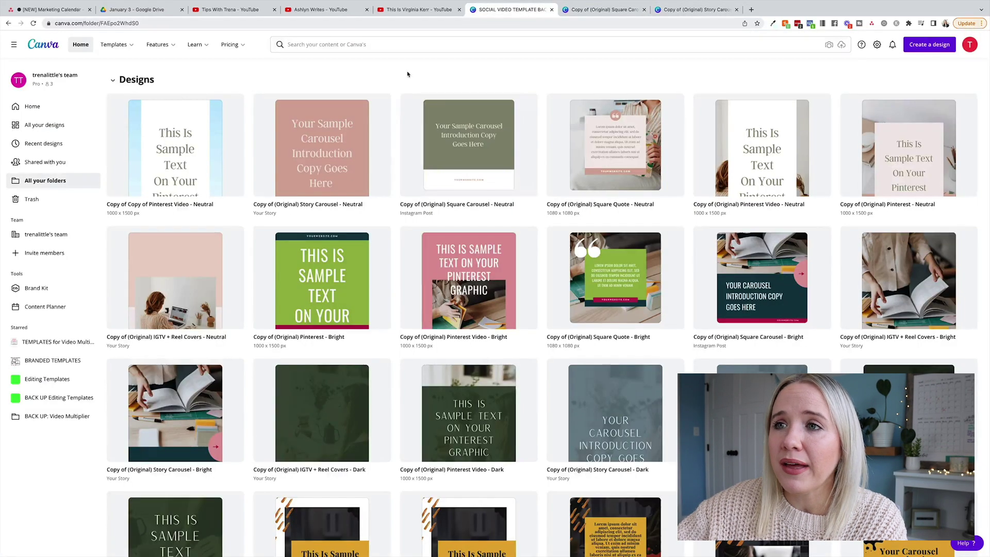
click(223, 162)
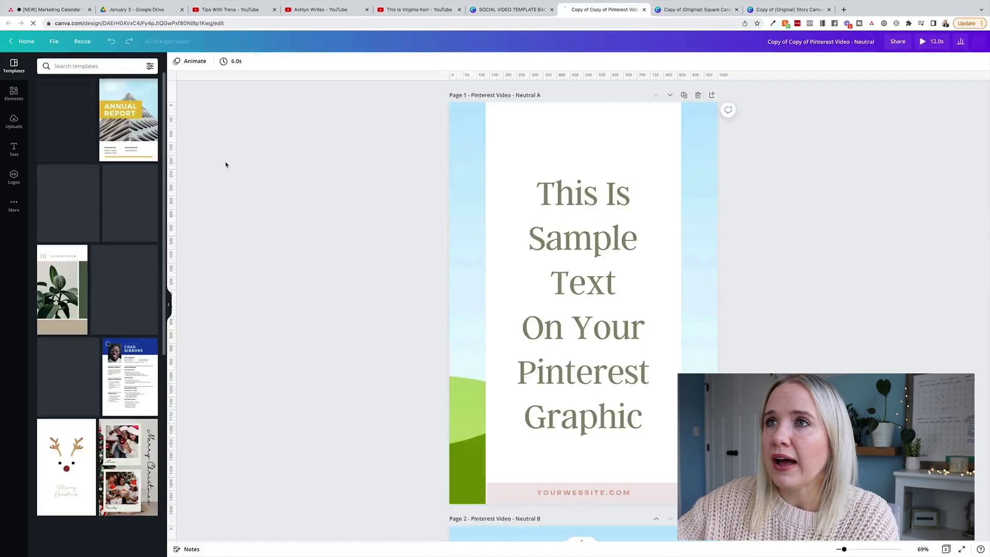
click(876, 42)
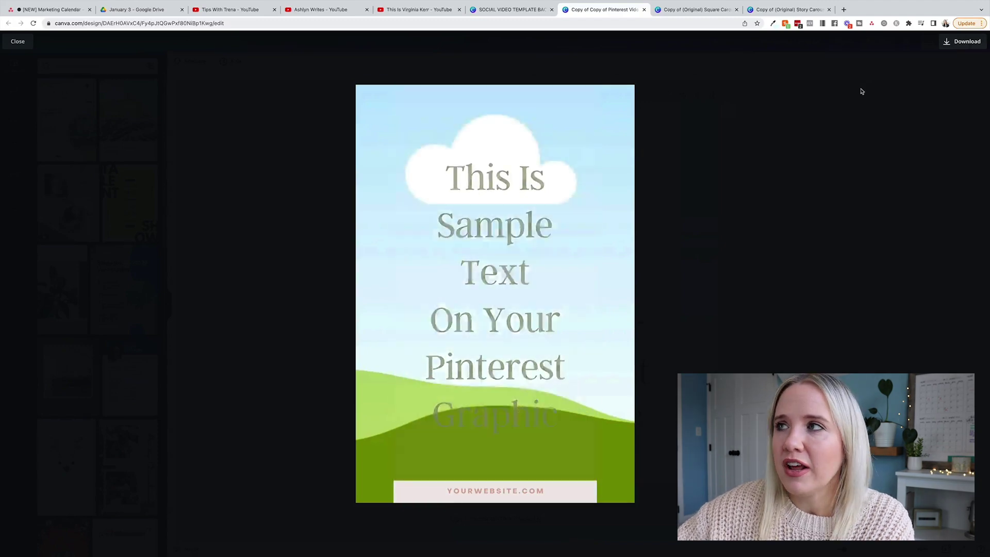
- Close the video preview and copy the web address of the "Copy of Copy of Pinterest Video - Neutral" design
key(Escape)
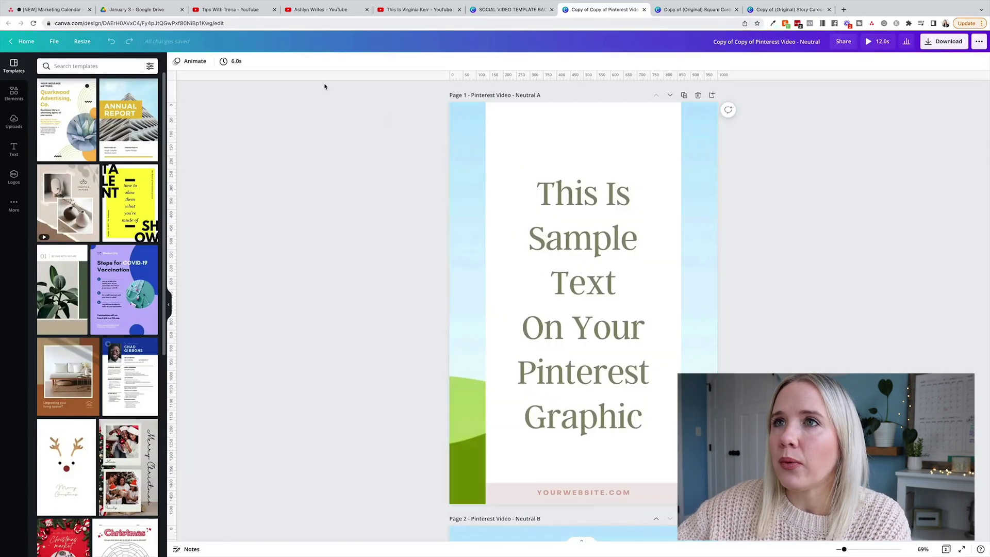
click(239, 24)
key(super+c)
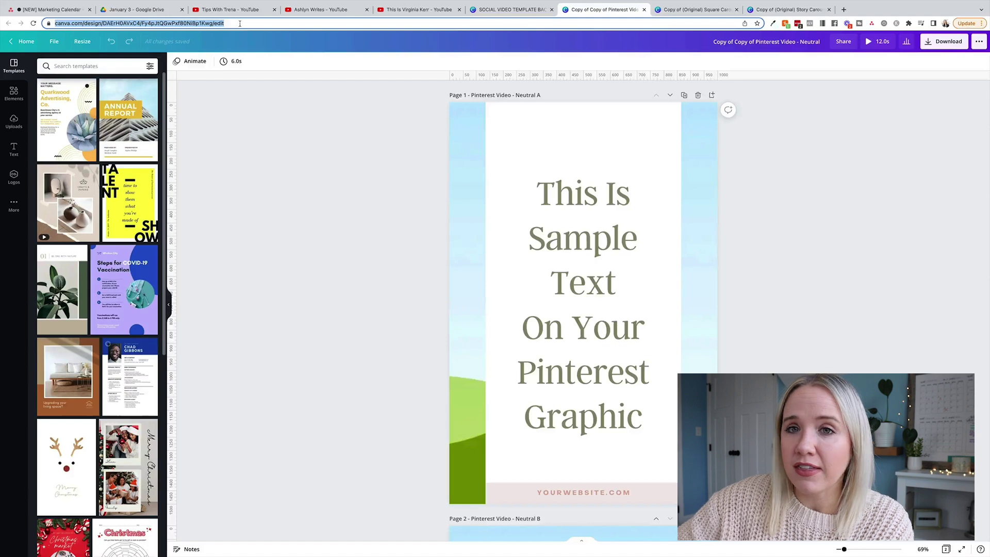
- In Asana, open the YouTube [TEMPLATE] task and append the copied Canva link to its "Create 1 video Pin" subtask under Promote
click(51, 9)
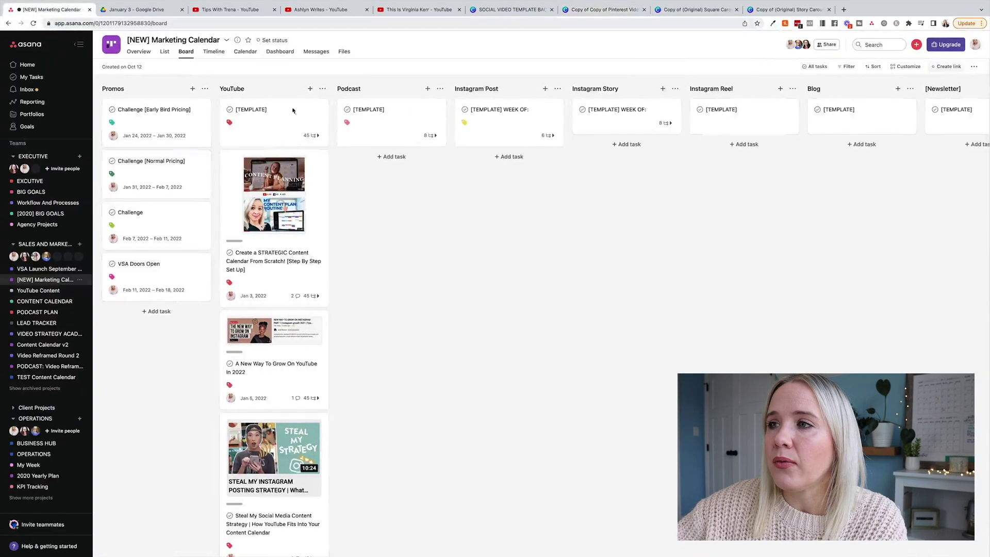
click(269, 121)
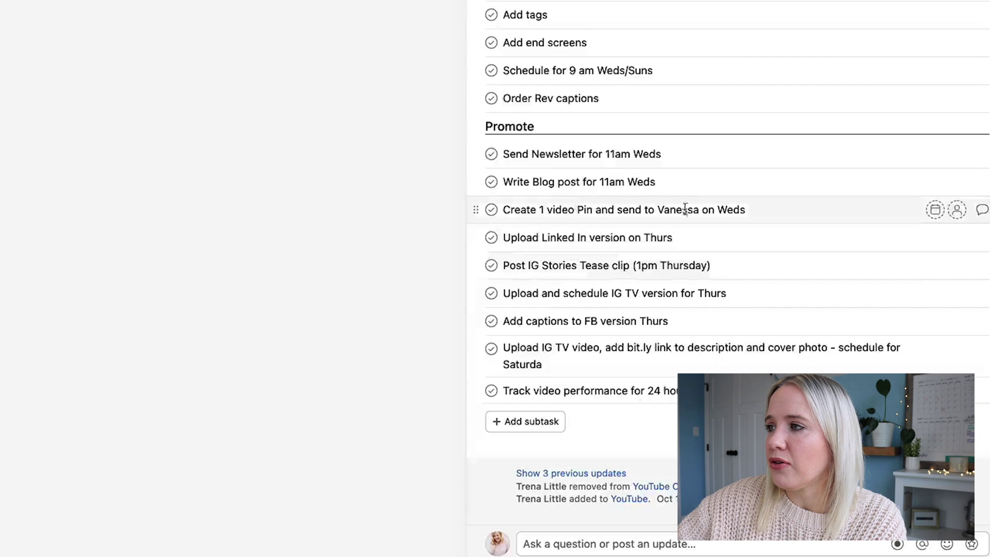
click(744, 210)
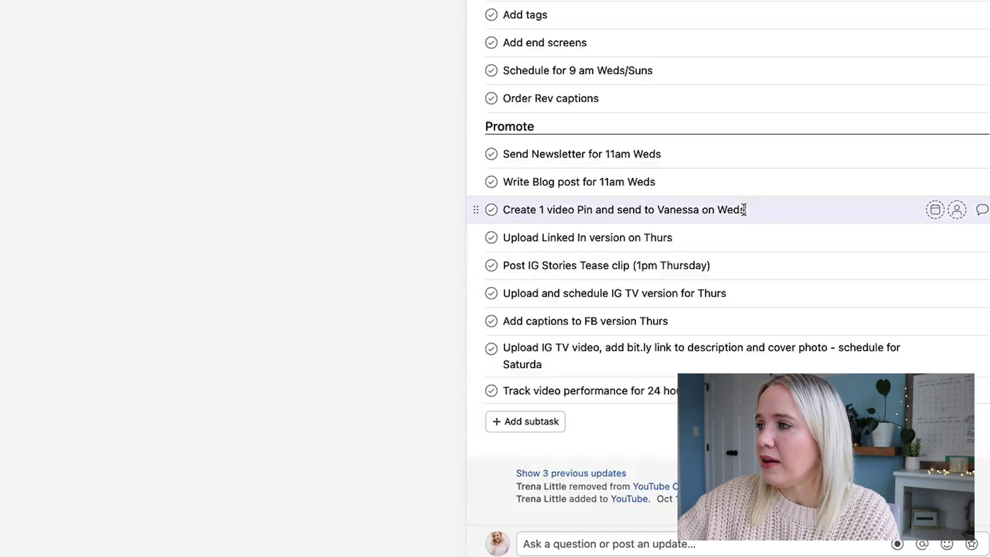
key(super+v)
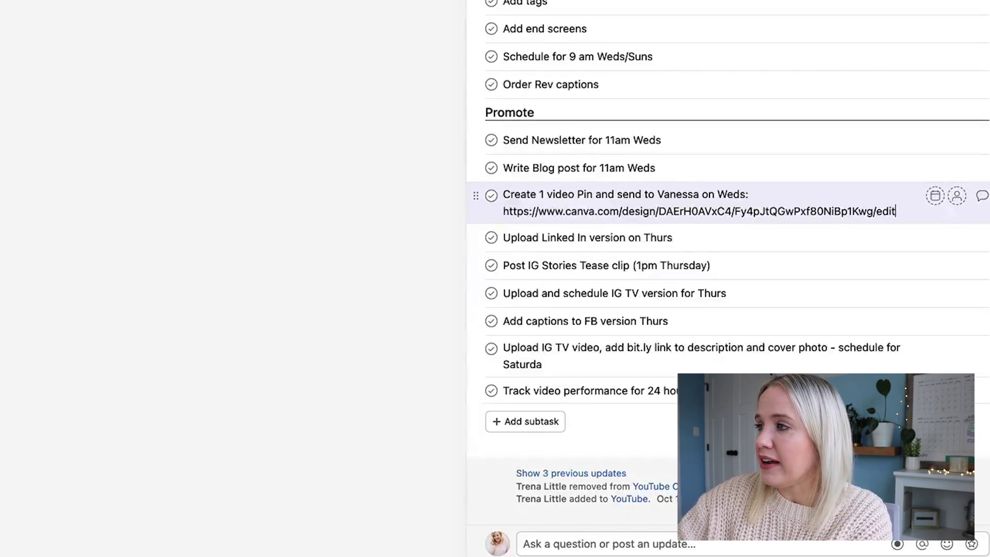
click(753, 238)
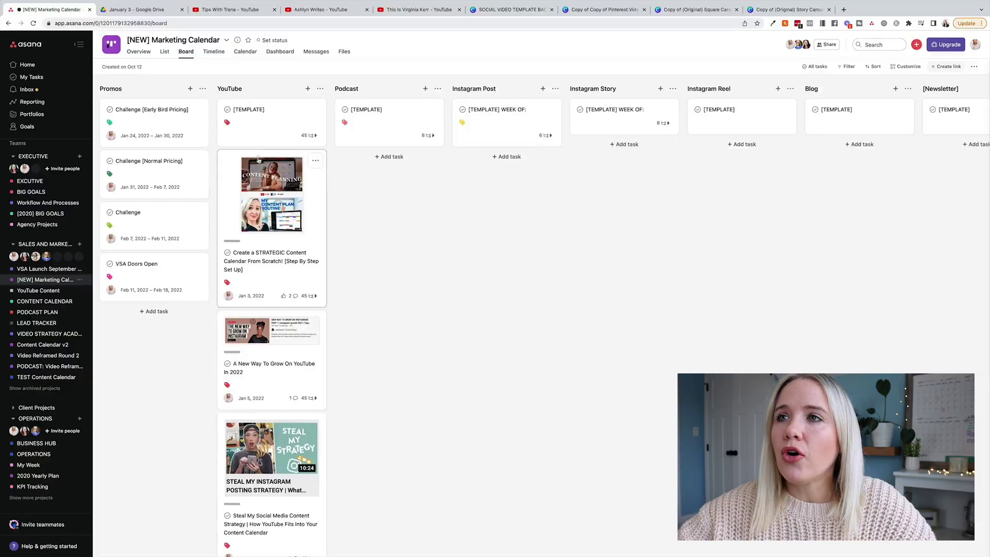
- Review the YouTube tasks on the board, then the January and February video and promotion dates in the project's calendar view
scroll(288, 247, down, 2)
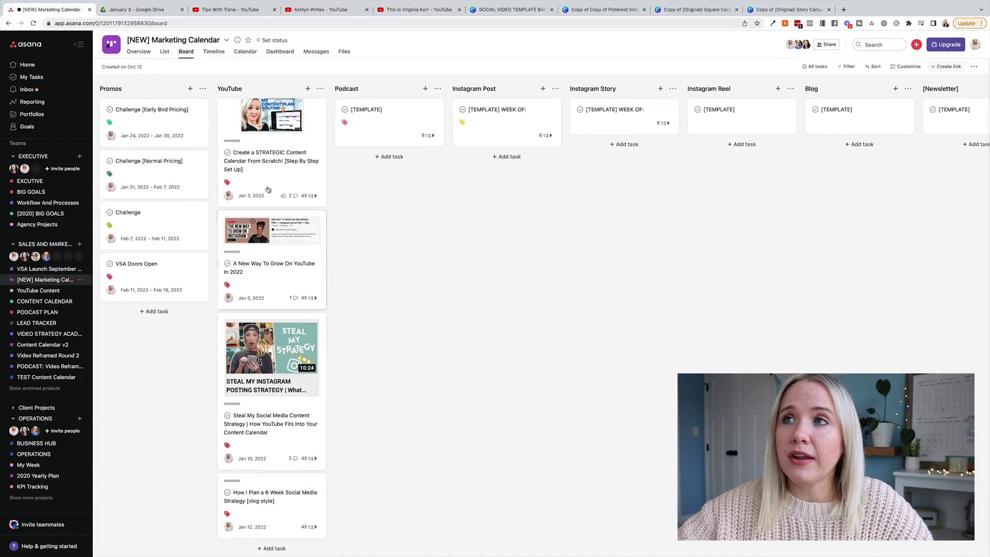
click(245, 51)
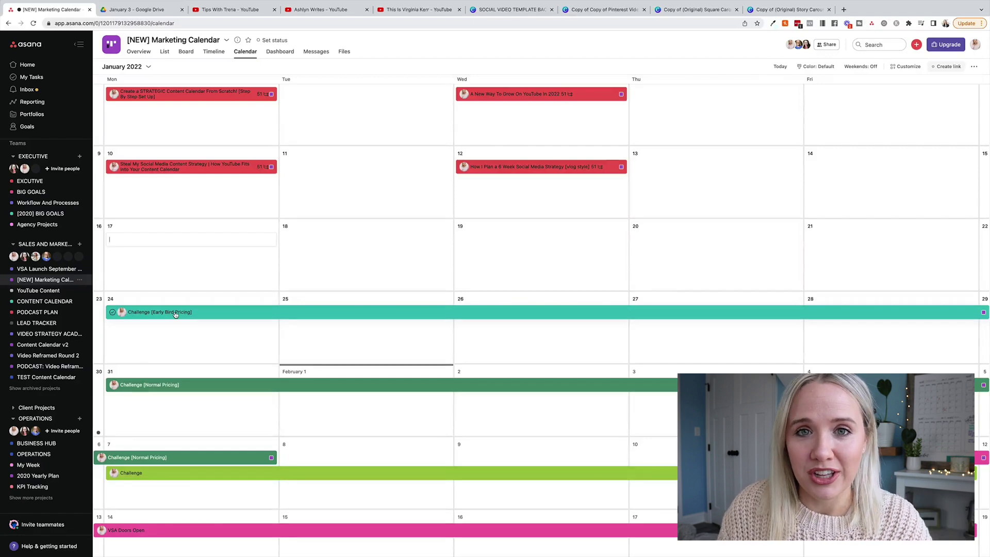
scroll(175, 315, down, 1)
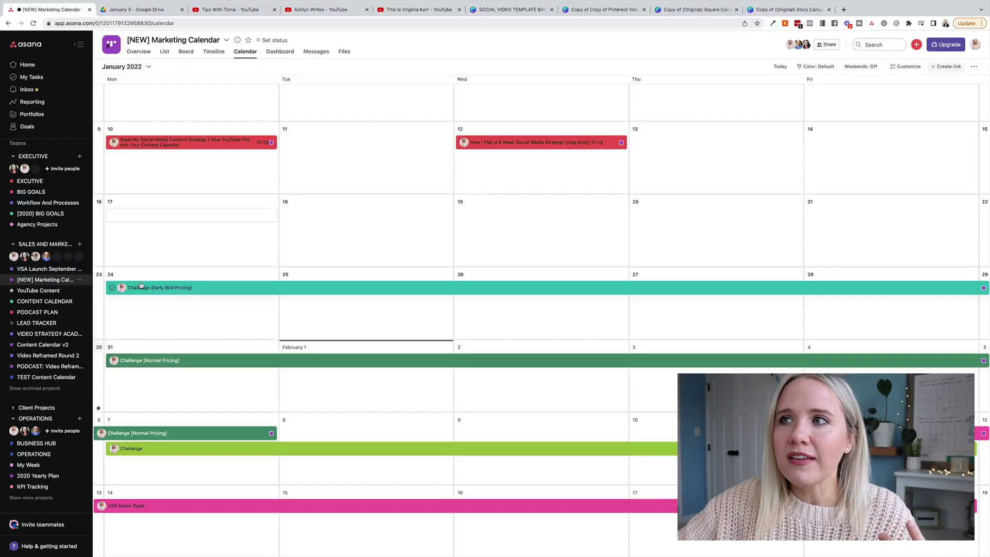
scroll(139, 283, up, 3)
click(140, 284)
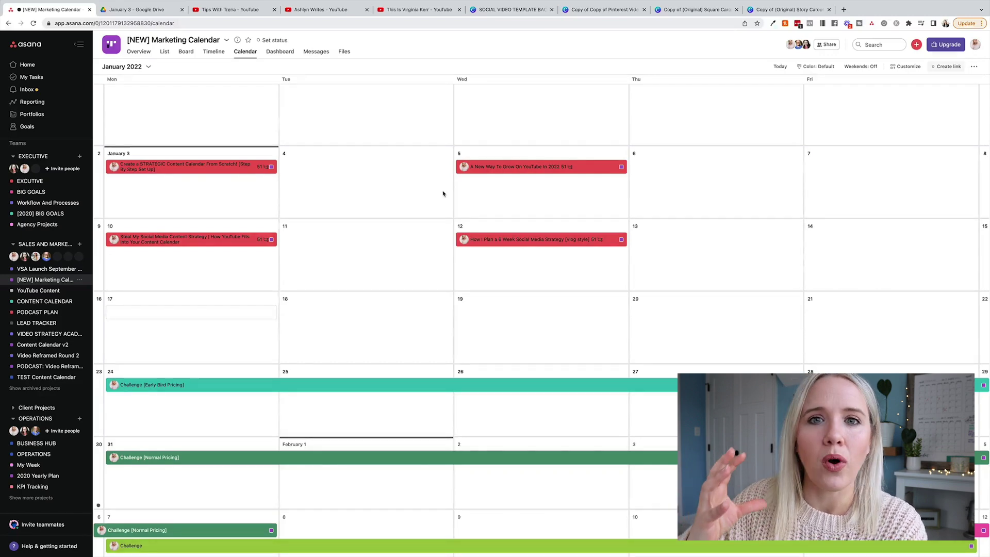
scroll(443, 193, down, 4)
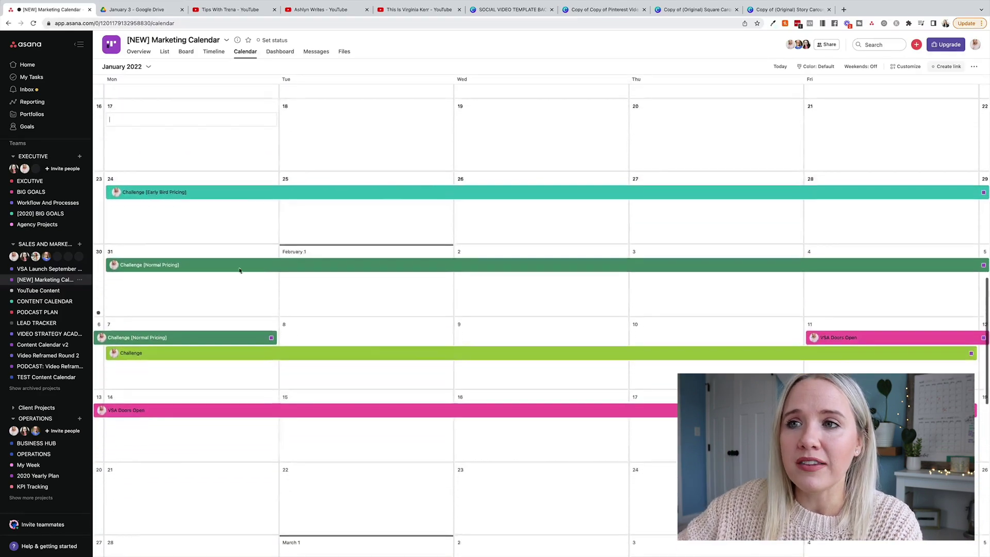